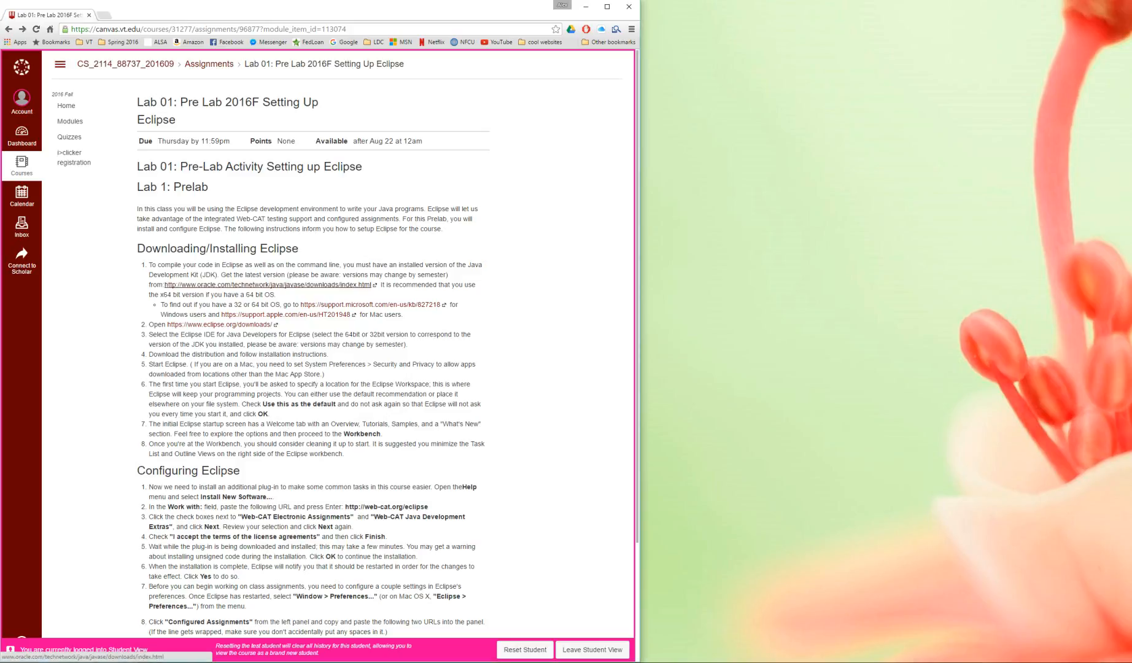
Step: Open the Oracle Java SE downloads page linked in the lab instructions and go to the Java Platform (JDK) downloads
click(268, 285)
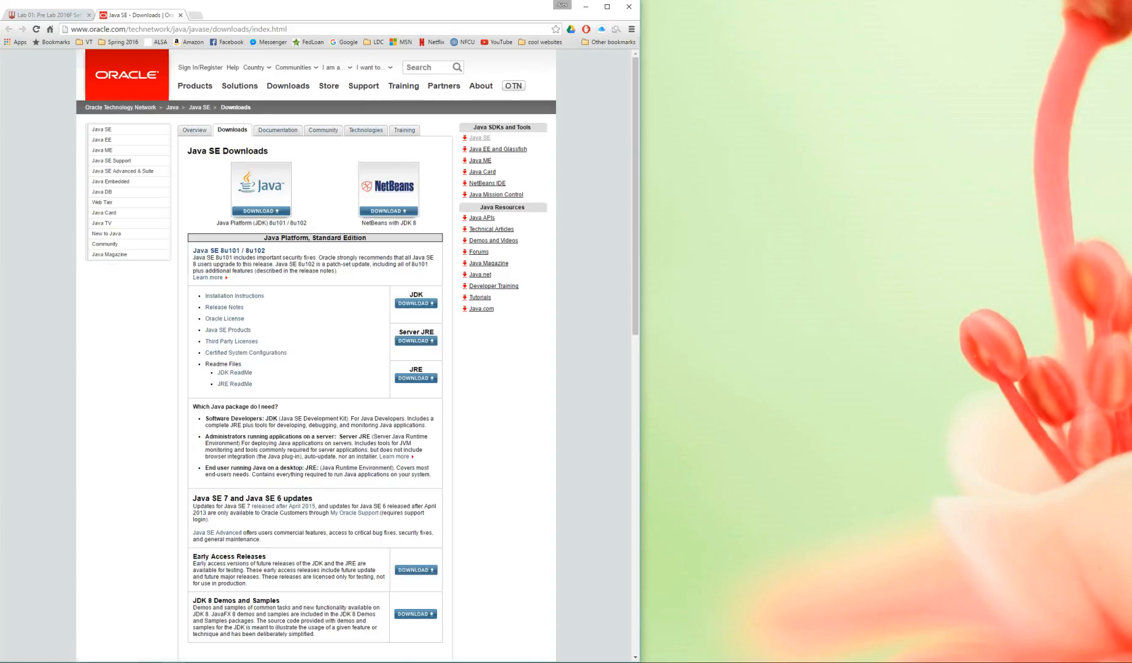
drag(192, 151, 243, 188)
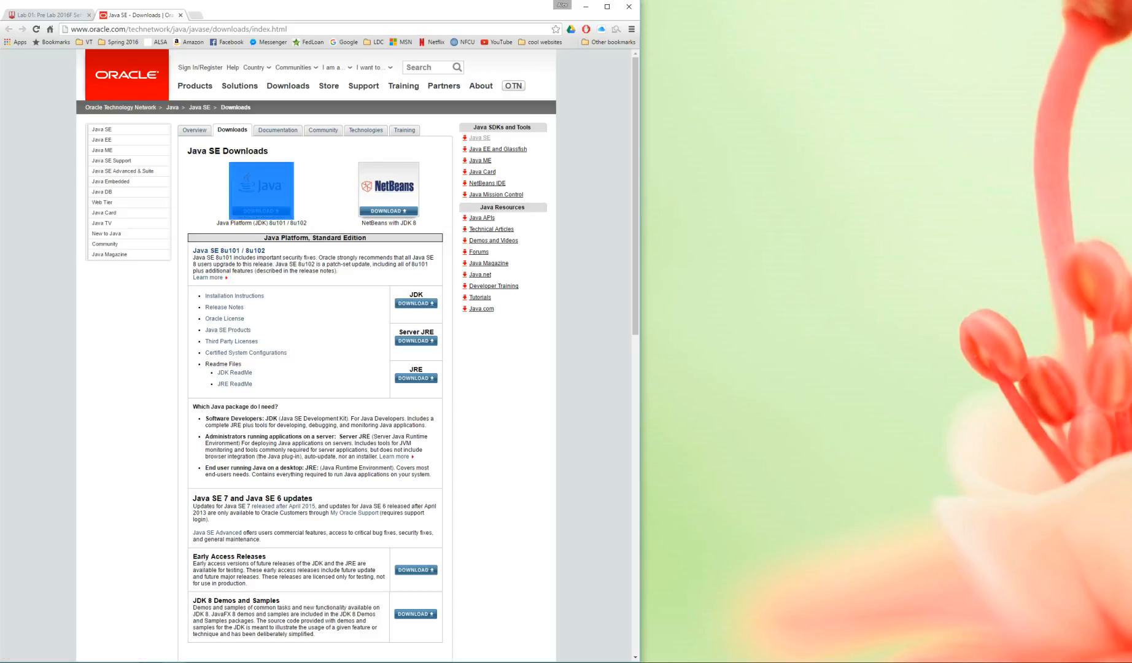
click(325, 197)
click(261, 193)
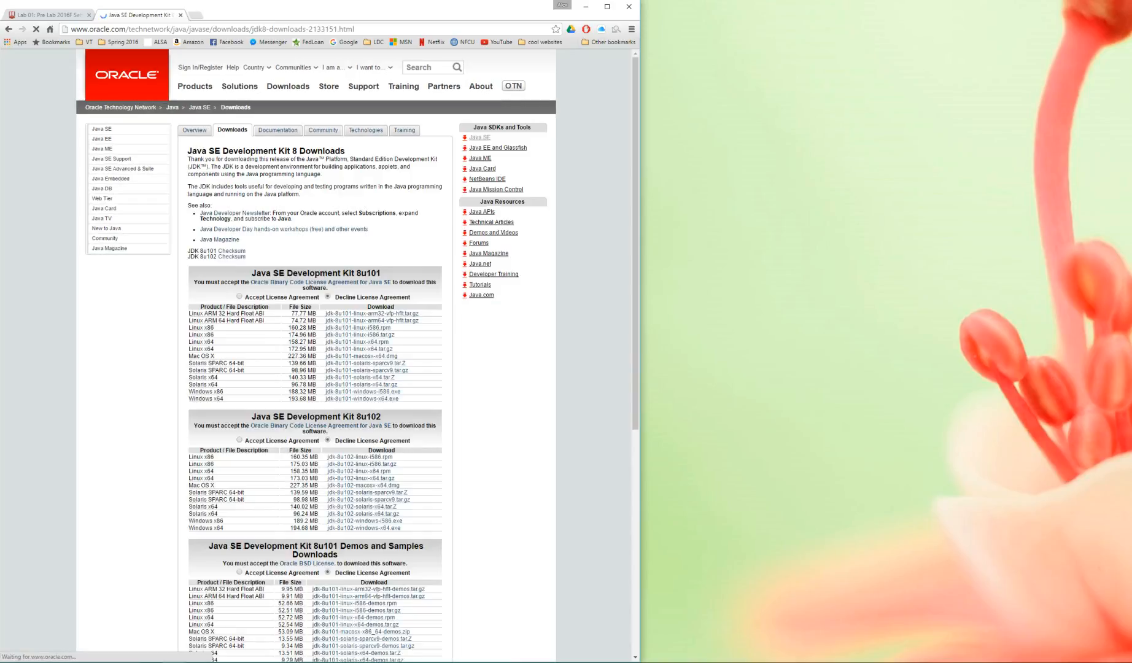
Step: Accept the license agreement for Java SE Development Kit 8u101 and start downloading jdk-8u101-windows-x64.exe
drag(249, 273, 356, 273)
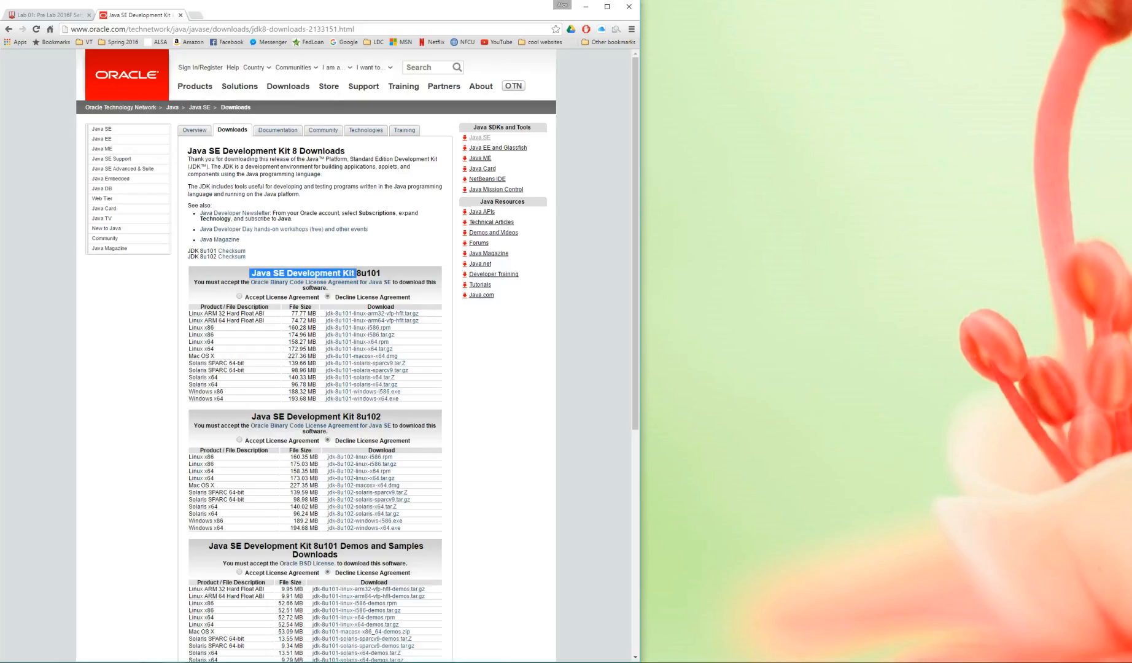
click(239, 296)
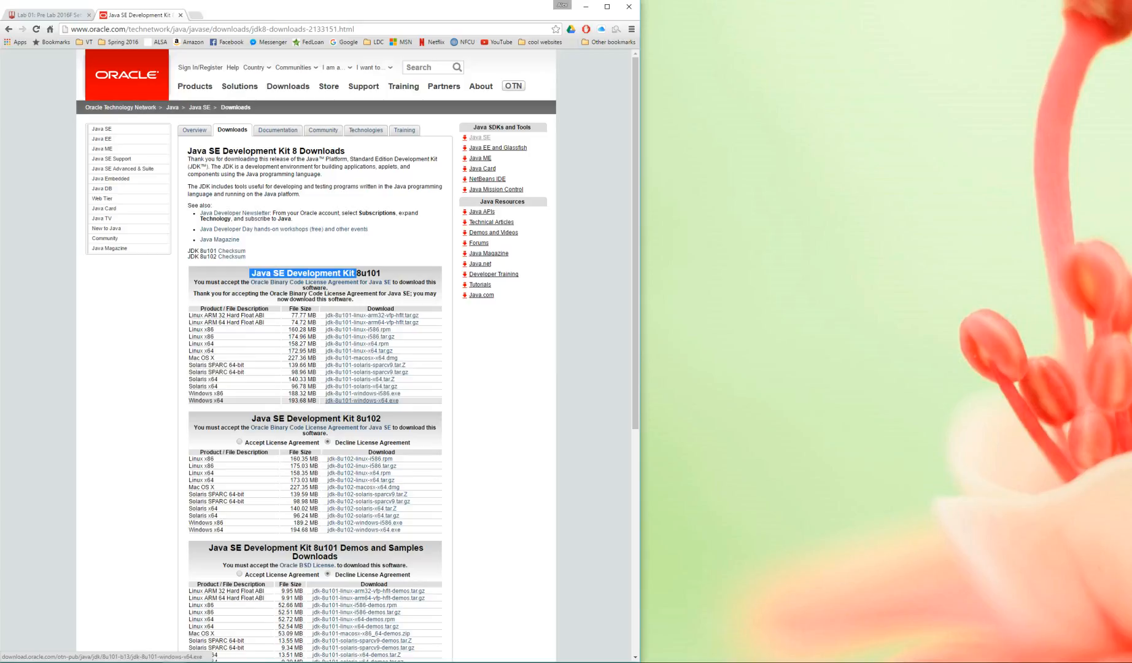
click(363, 401)
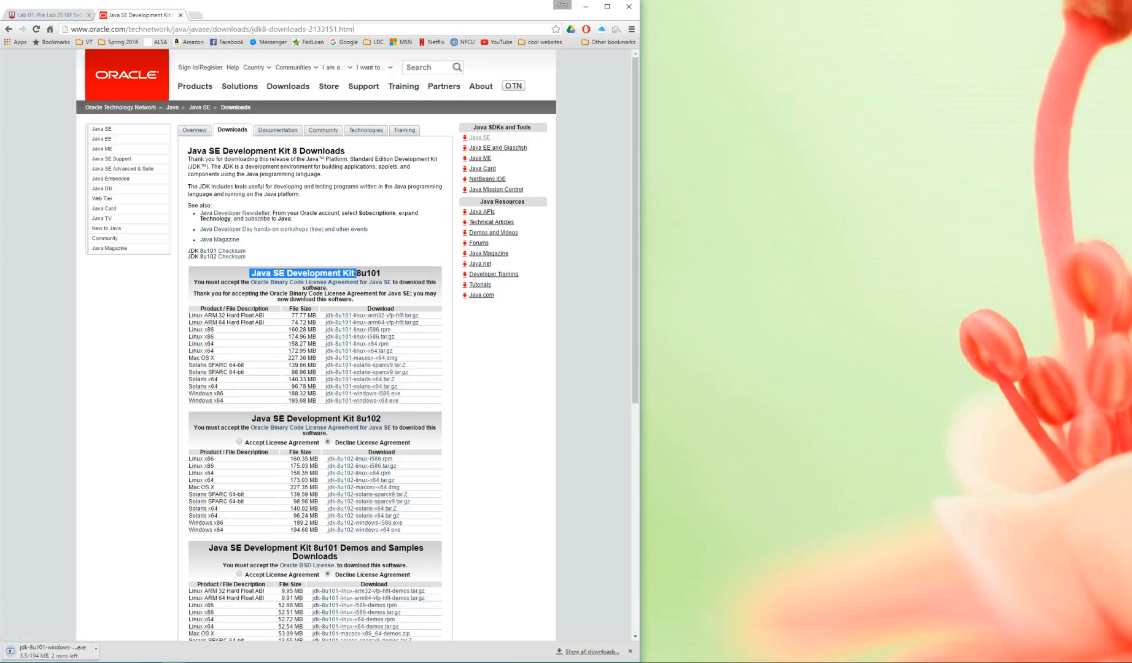
Step: Cancel the running download of the JDK 8u101 installer
click(50, 651)
click(95, 650)
click(118, 635)
Step: Return to the lab instructions, open the linked Eclipse downloads page and choose the 64-bit Eclipse Neon download
click(67, 15)
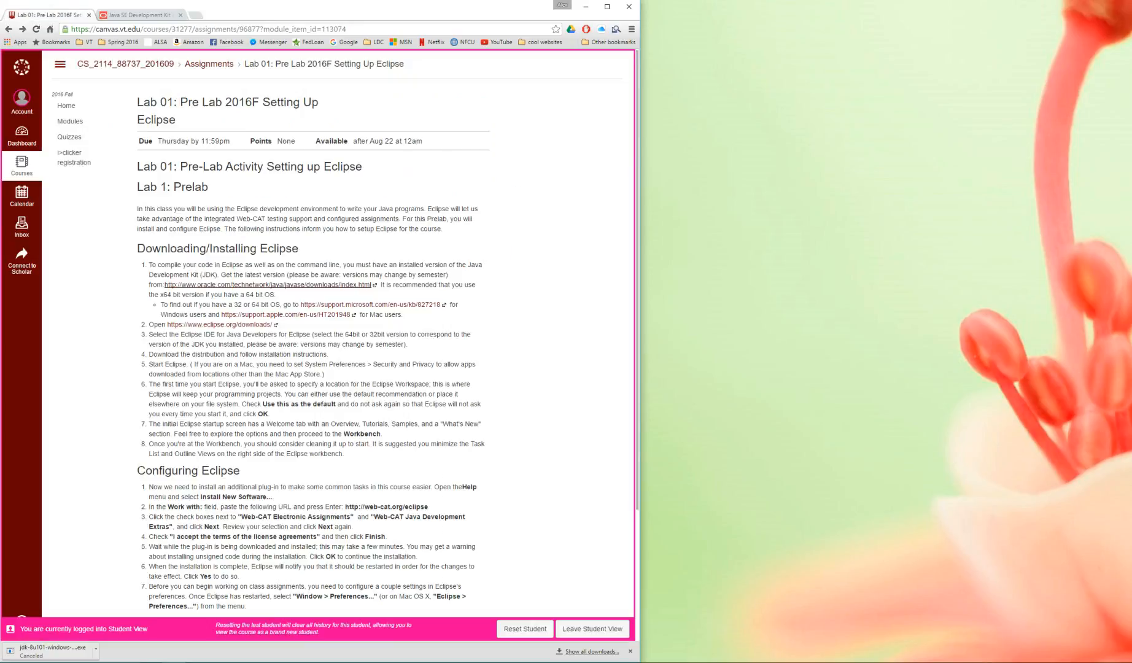
click(220, 324)
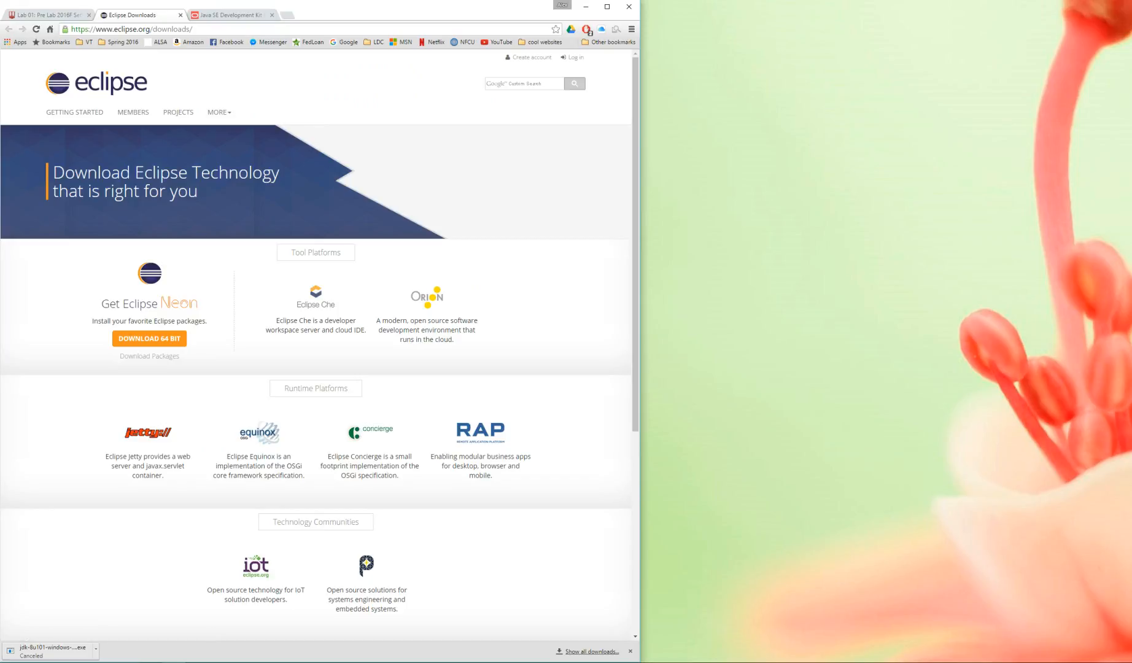
drag(115, 304, 197, 304)
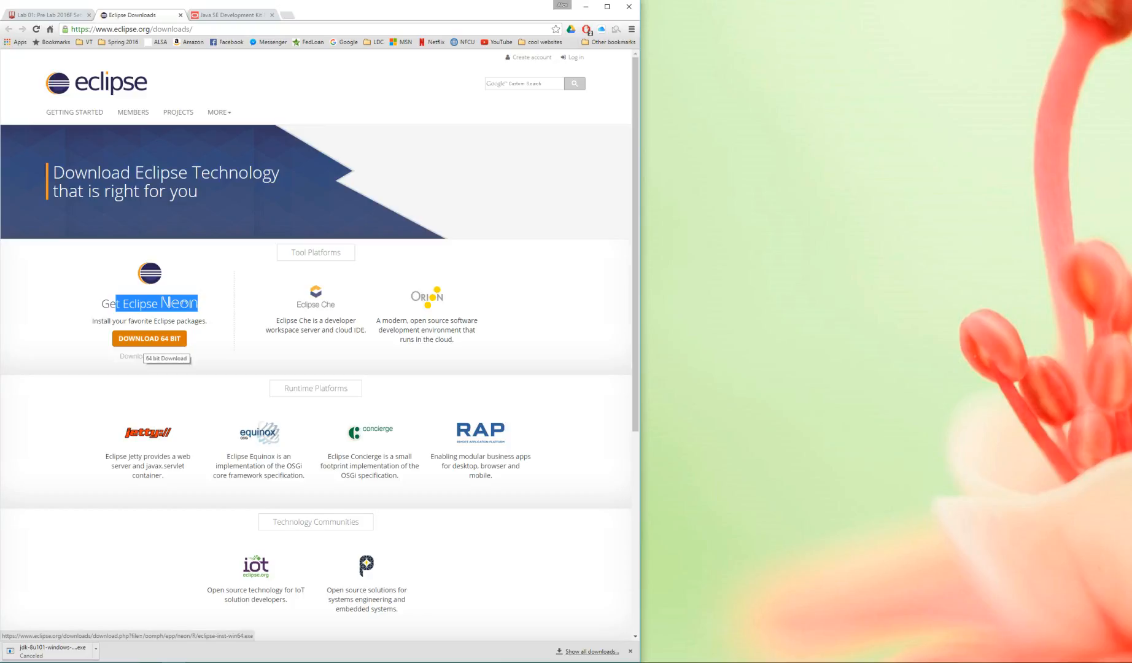
click(150, 339)
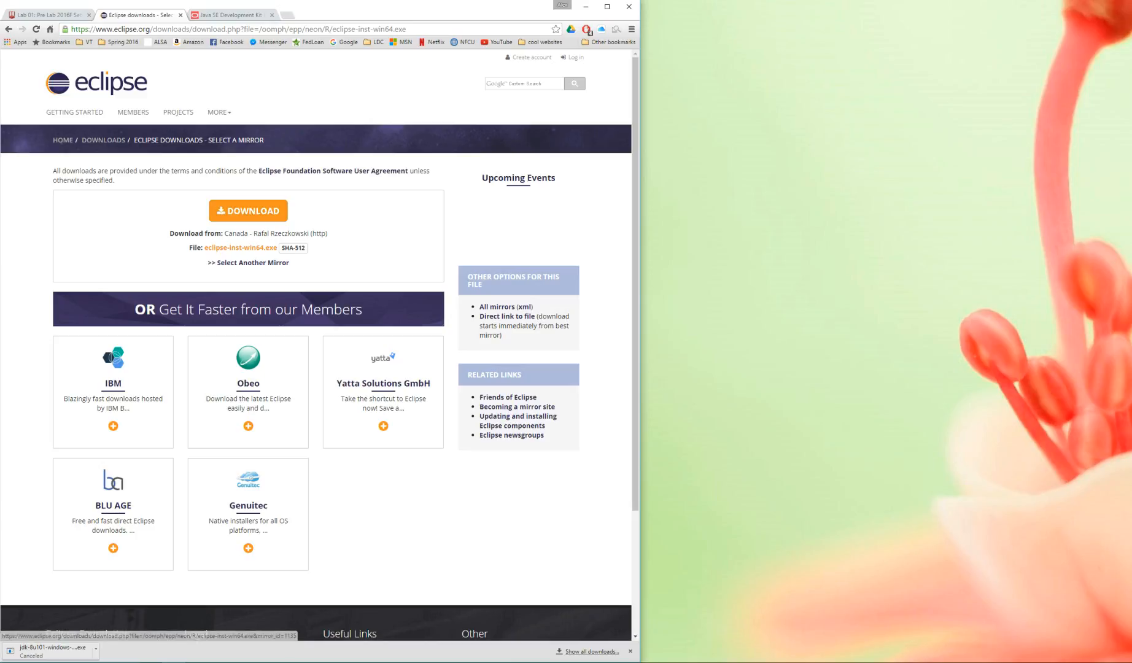
Step: Start downloading eclipse-inst-win64.exe from the offered mirror, and cancel that download
drag(220, 234, 302, 234)
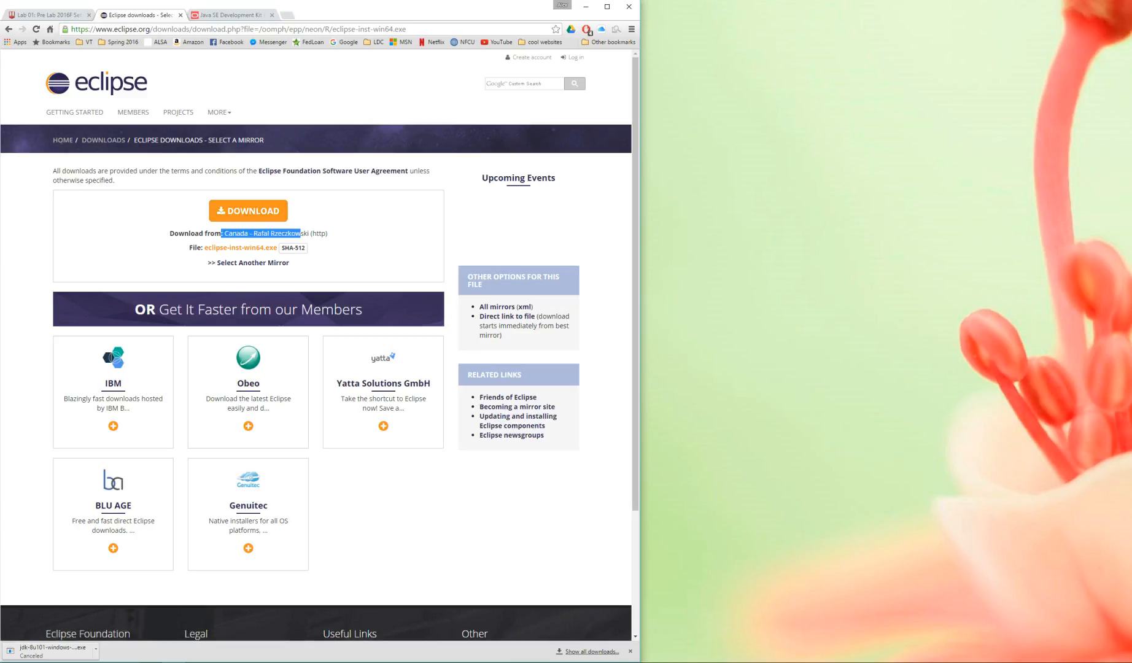
click(249, 211)
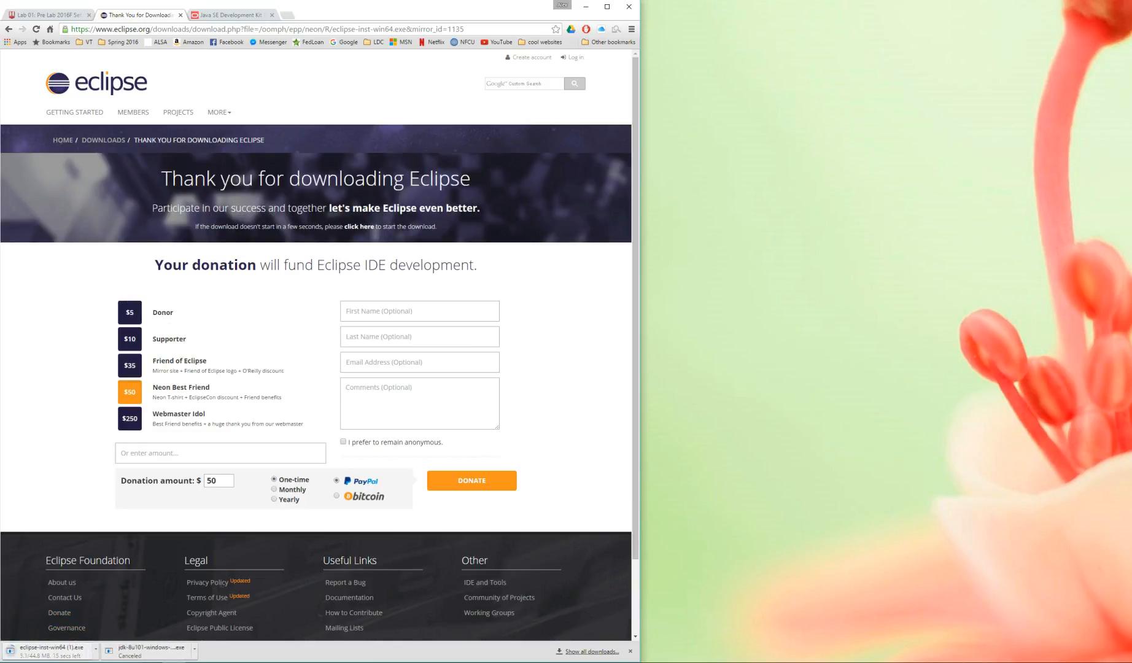
click(96, 649)
click(111, 636)
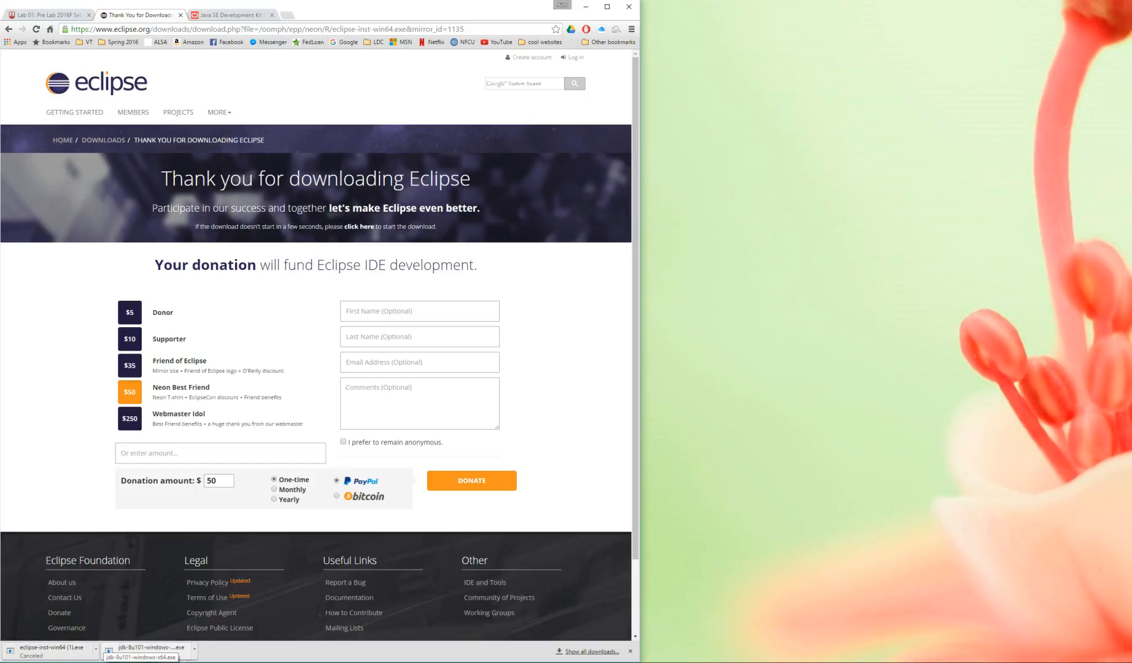
Step: Switch to the Eclipse Installer, install Eclipse IDE for Java Developers in the default java-neon folder, and launch it
key(alt+Tab)
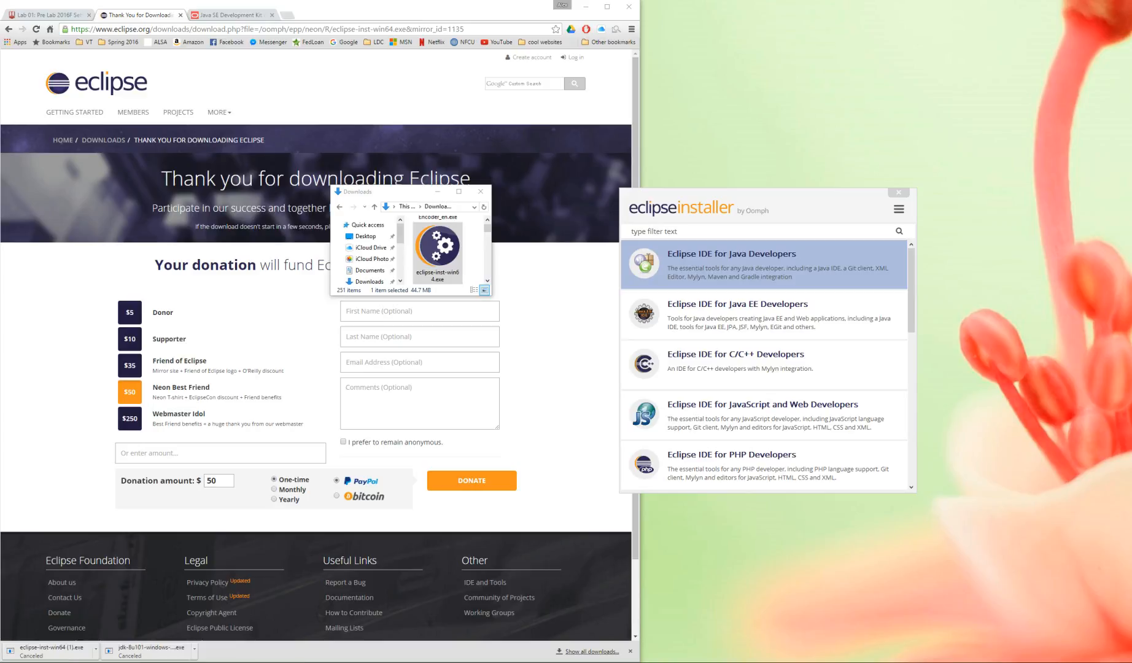
click(764, 264)
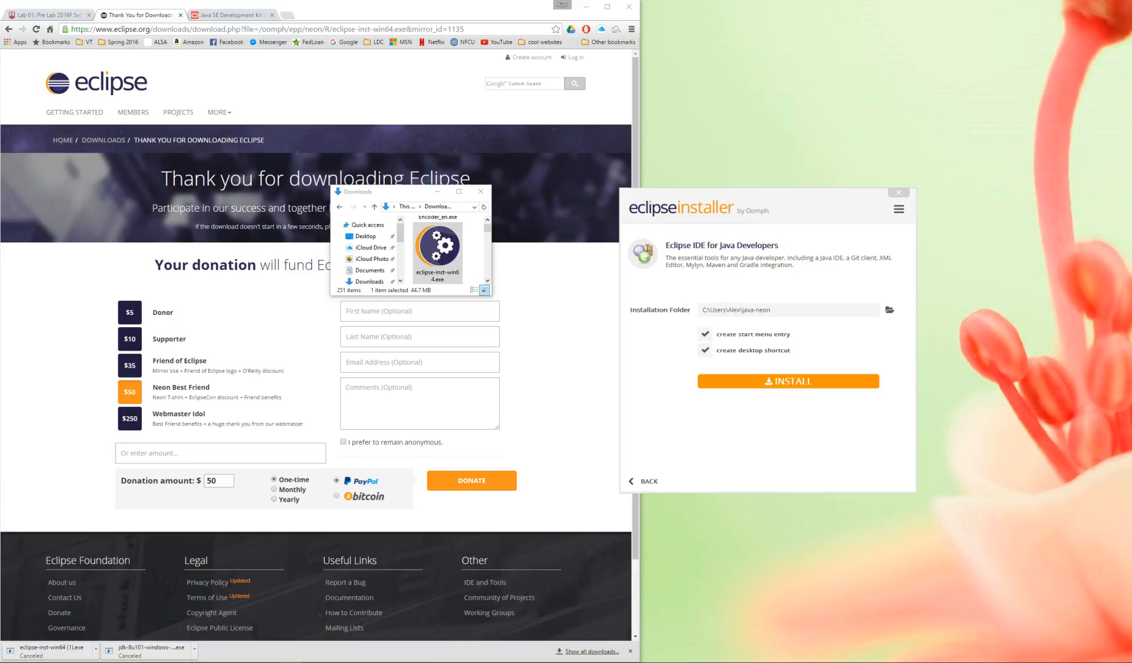
drag(775, 310, 701, 310)
click(772, 310)
click(798, 382)
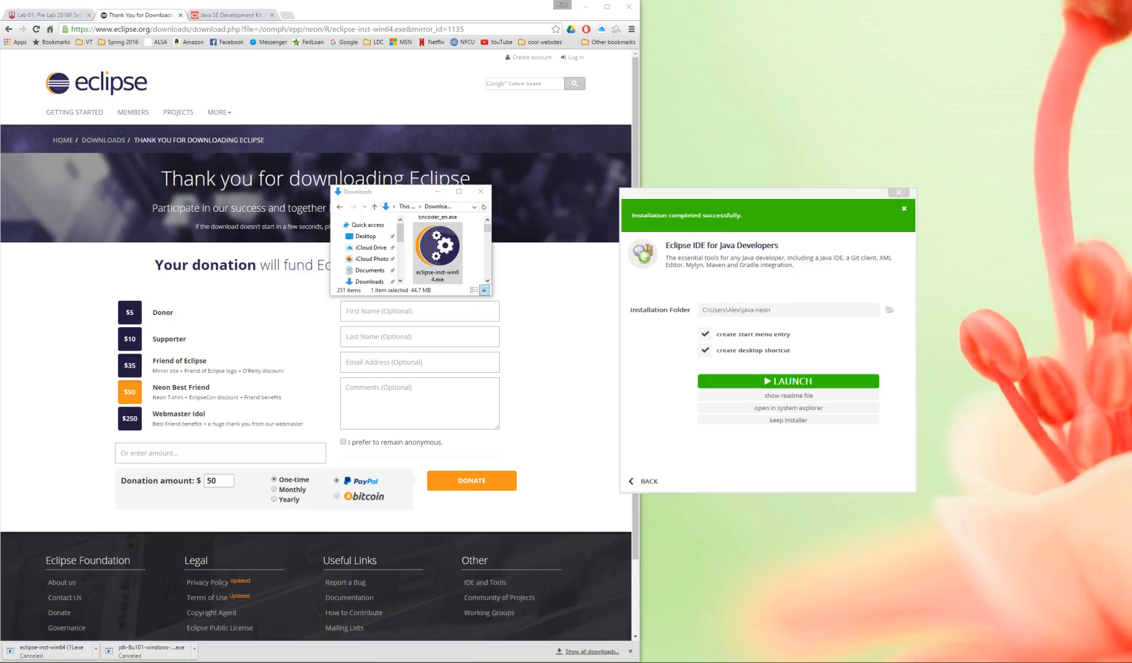
click(789, 382)
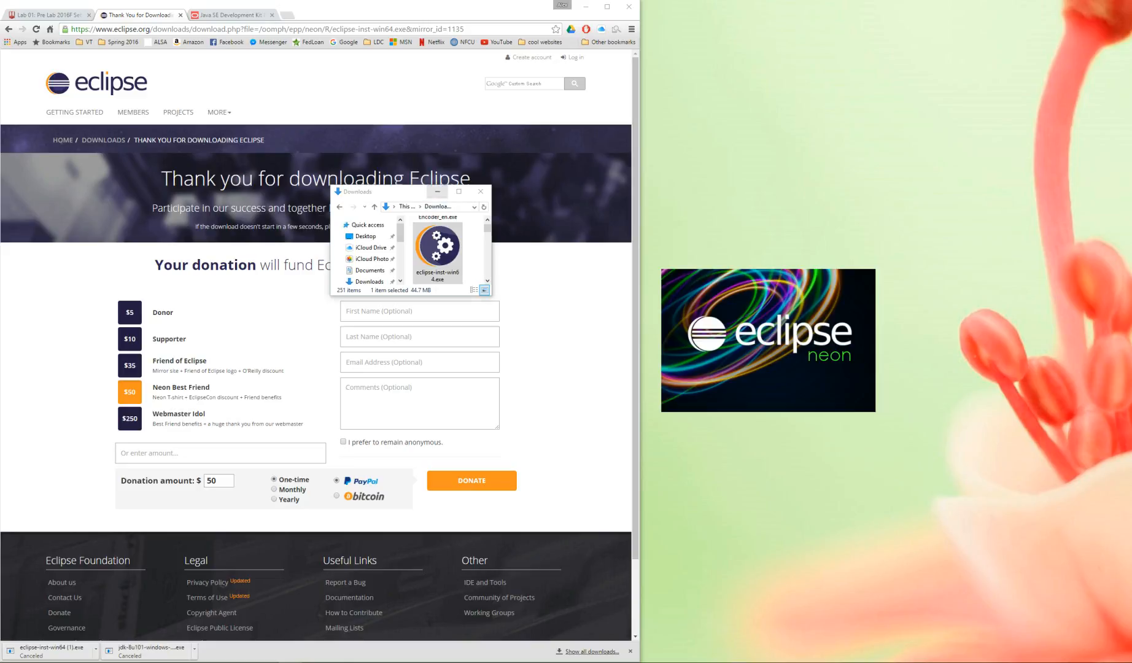
Step: Clear away the Downloads folder window, the Eclipse and Oracle pages and the downloads bar, leaving only the lab instructions
click(437, 191)
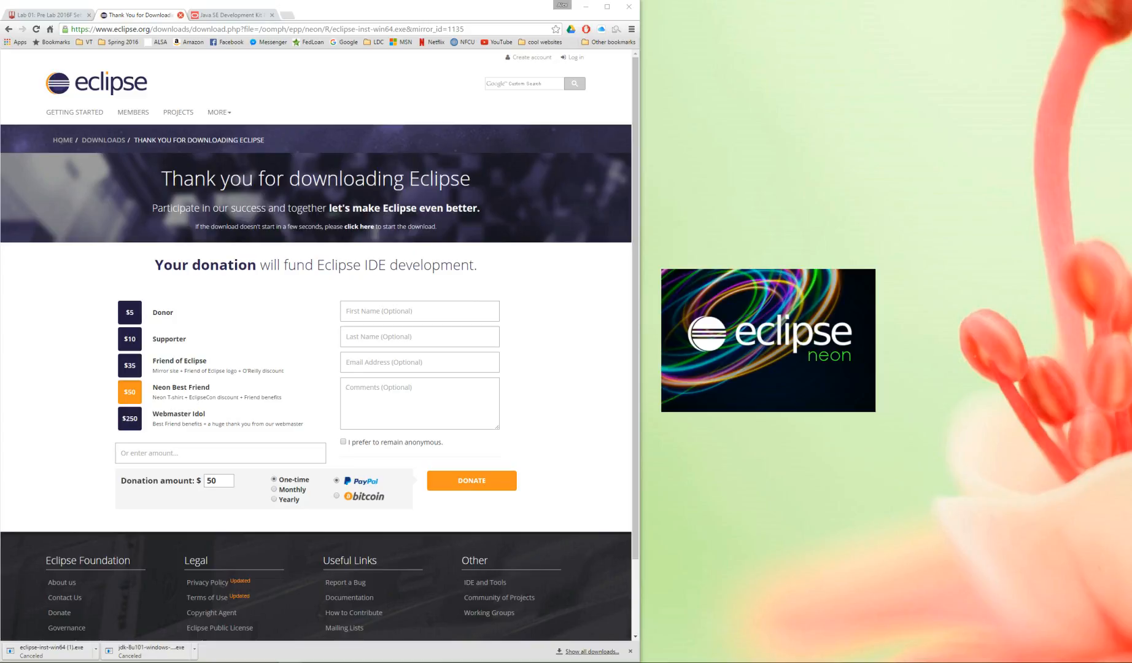
click(180, 15)
click(179, 15)
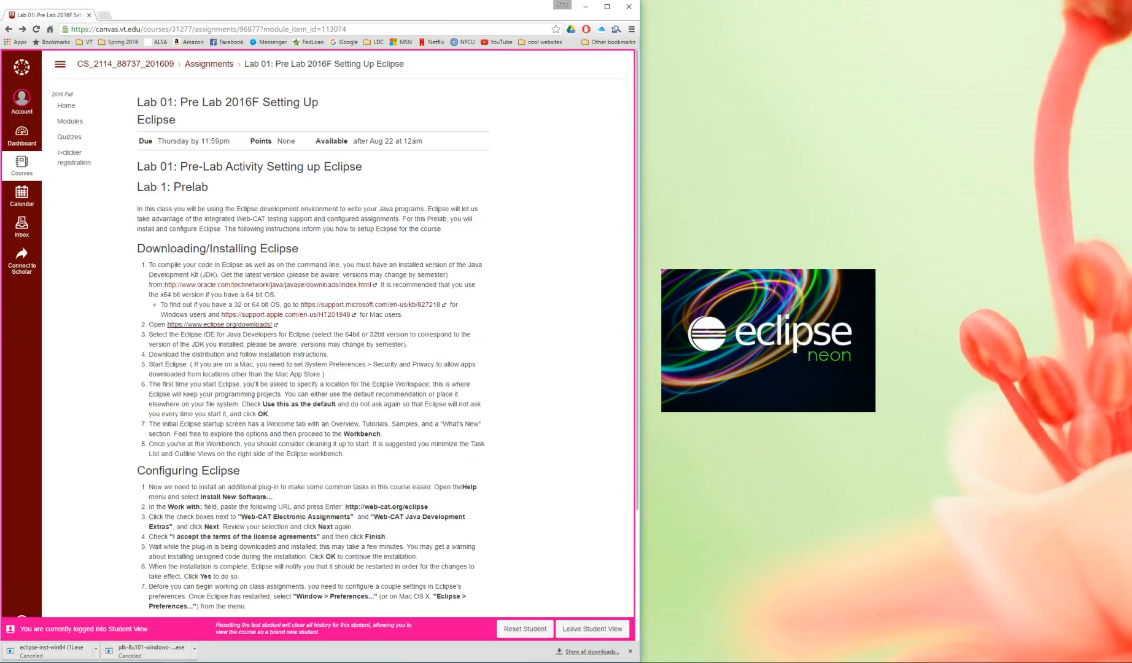
click(631, 651)
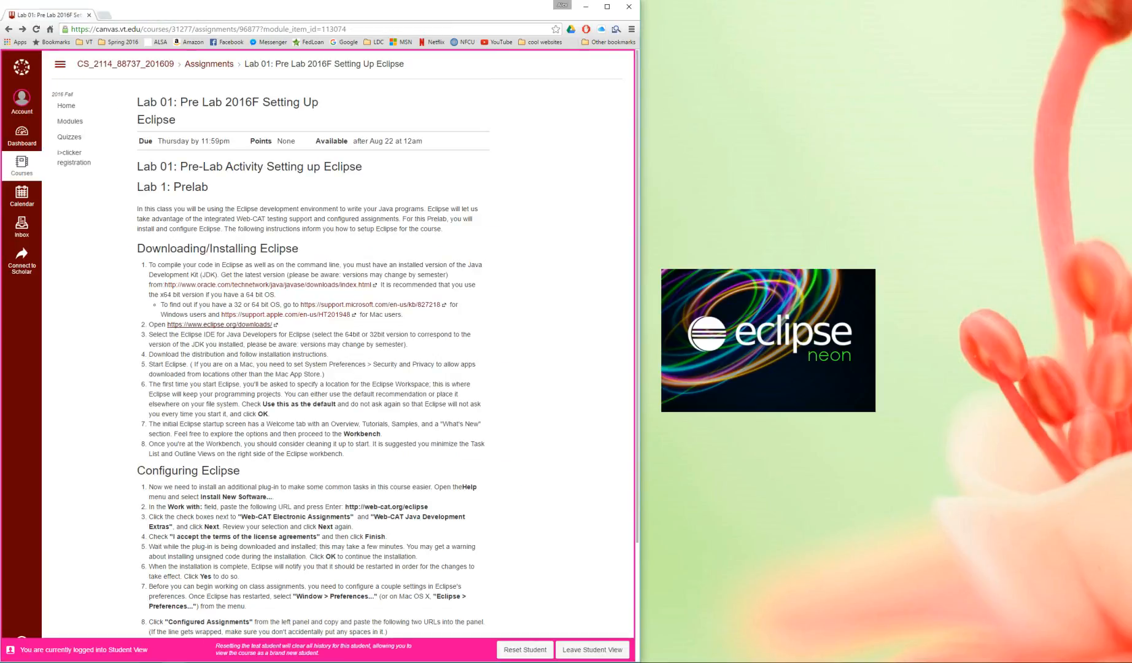
Step: Read the workspace instructions in the lab and start Eclipse with the workspace folder named workspace7897456
scroll(387, 361, down, 3)
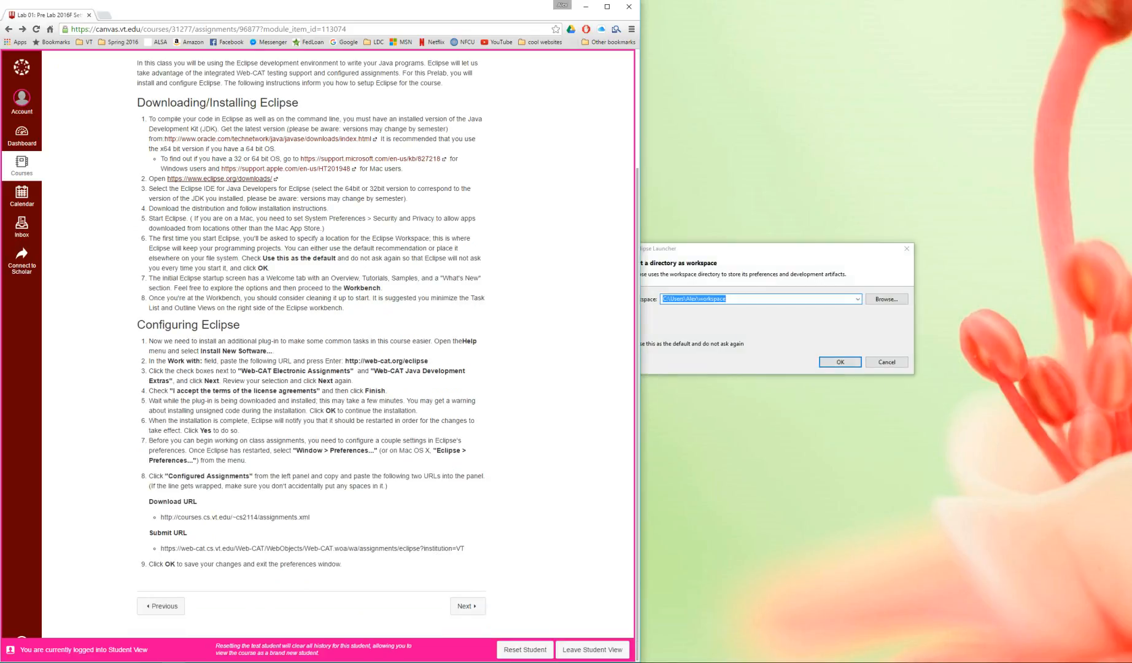
drag(228, 257, 433, 238)
click(762, 321)
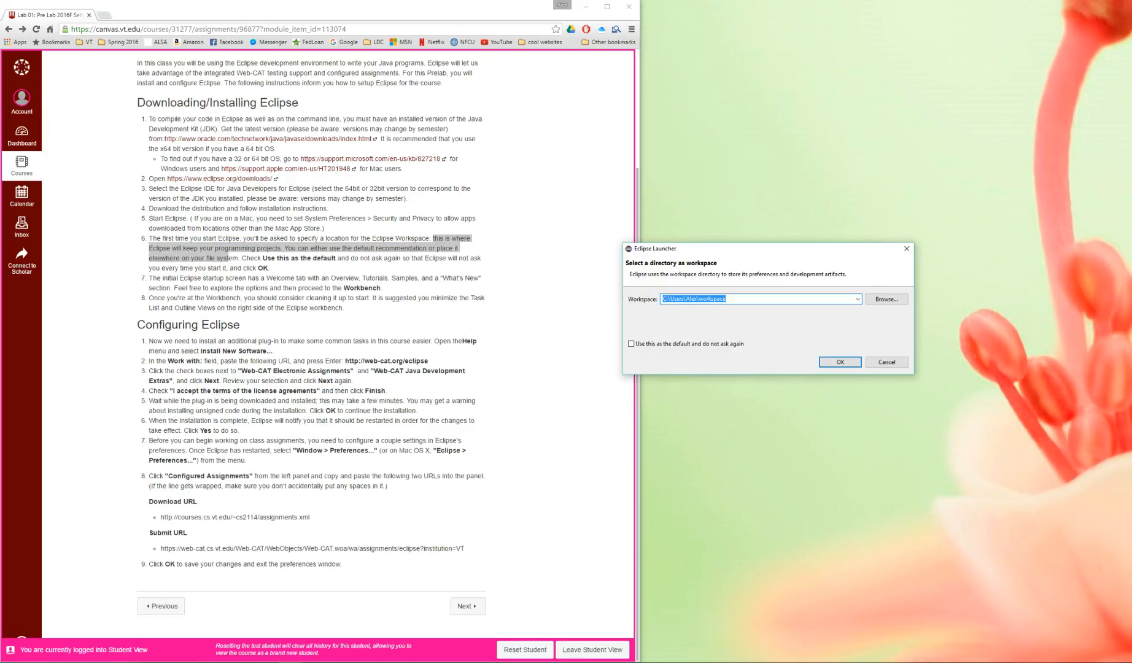
click(731, 299)
text(7897456)
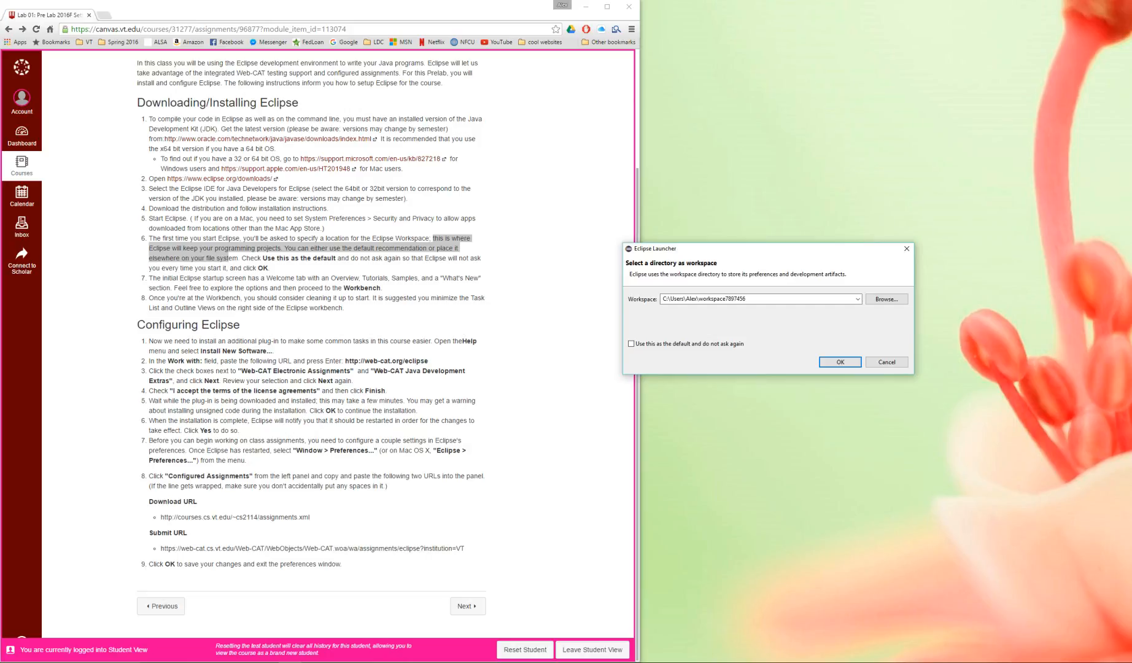
key(Return)
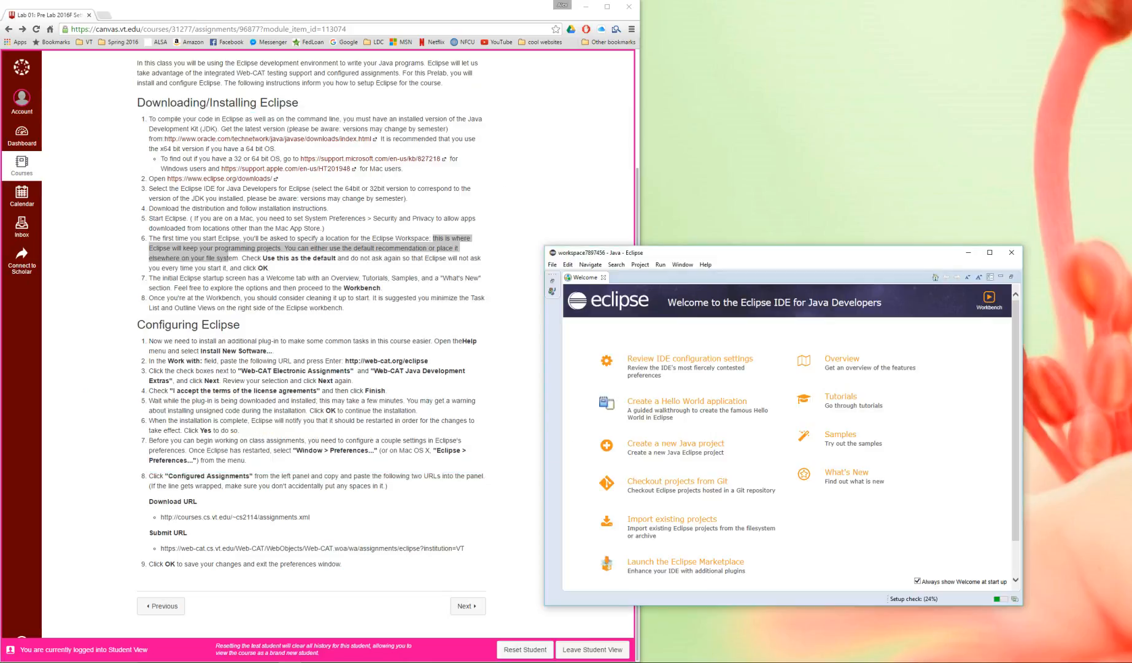
Step: Place Eclipse beside the lab instructions, close the Welcome page, and minimize the Task List, Problems and Outline views
drag(706, 253, 781, 248)
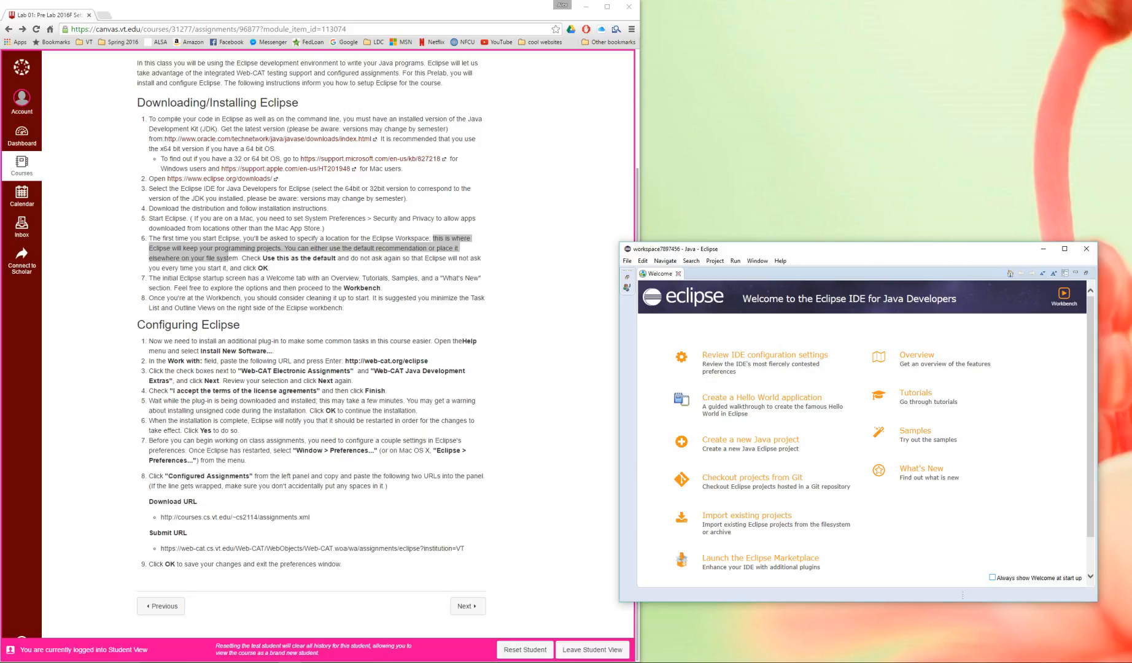
click(679, 274)
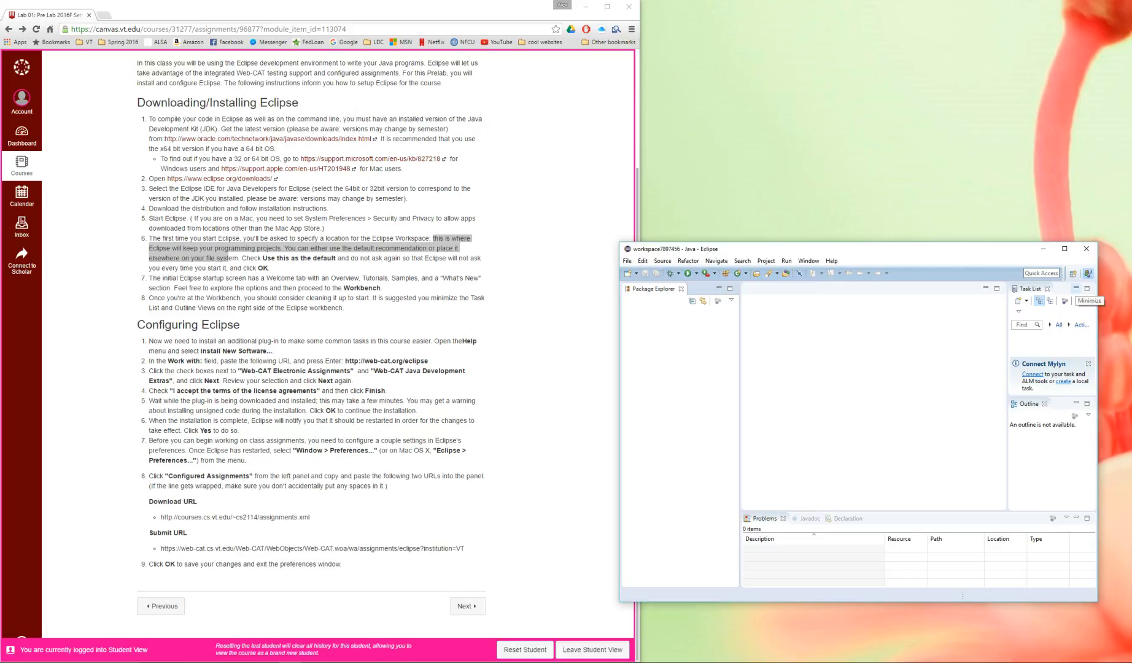
click(1076, 288)
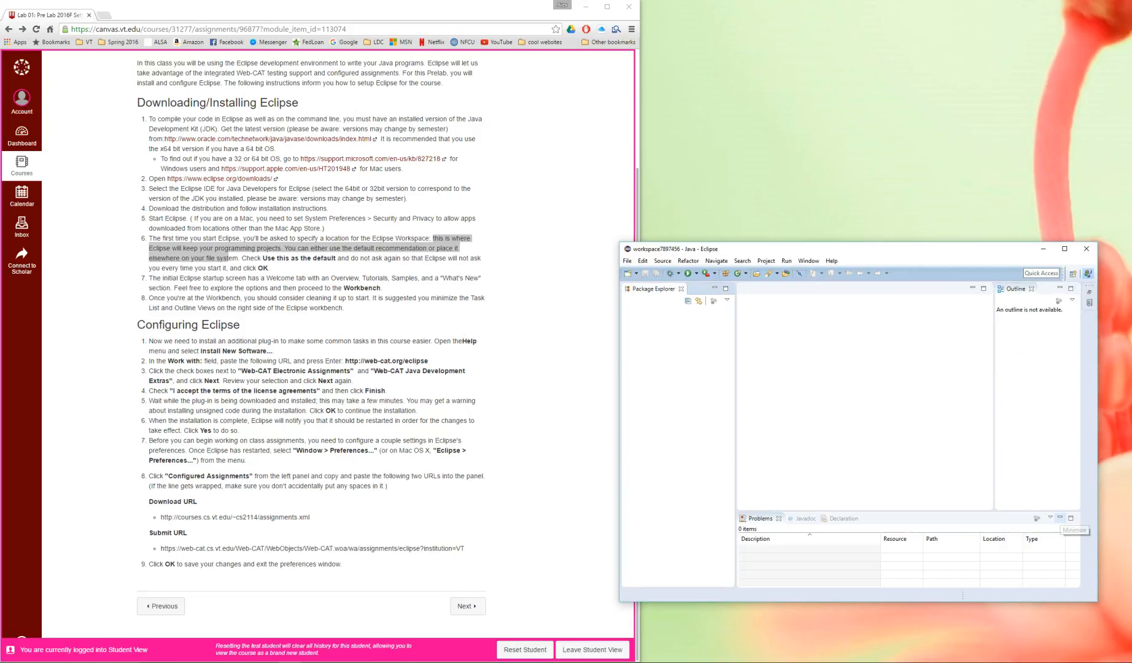
click(1060, 517)
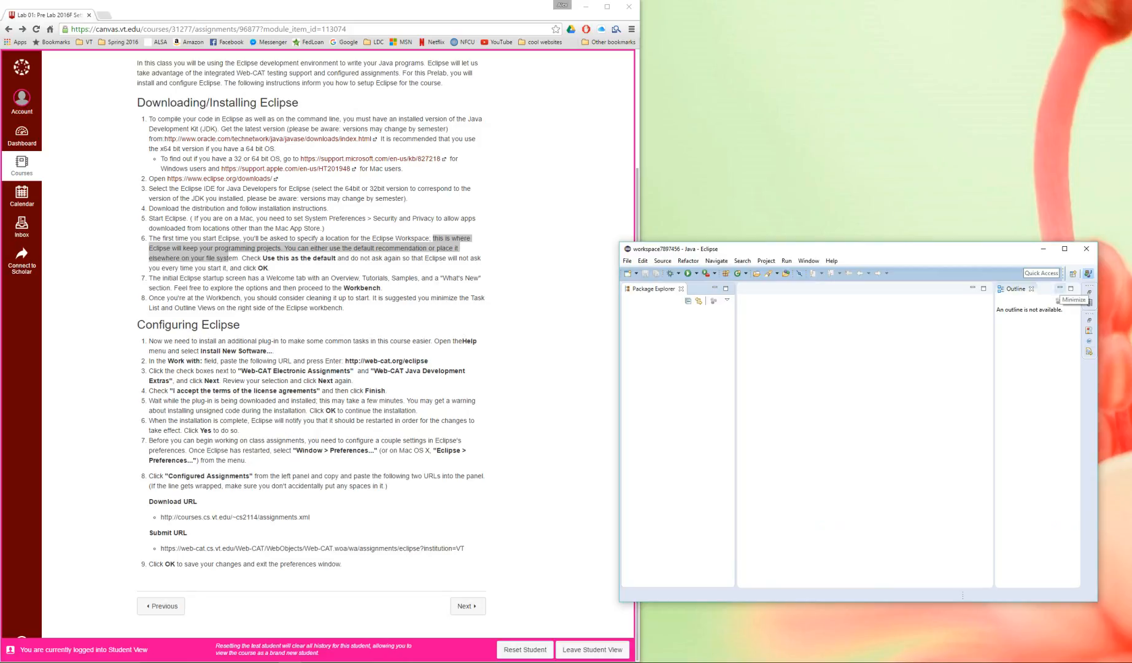
click(1060, 289)
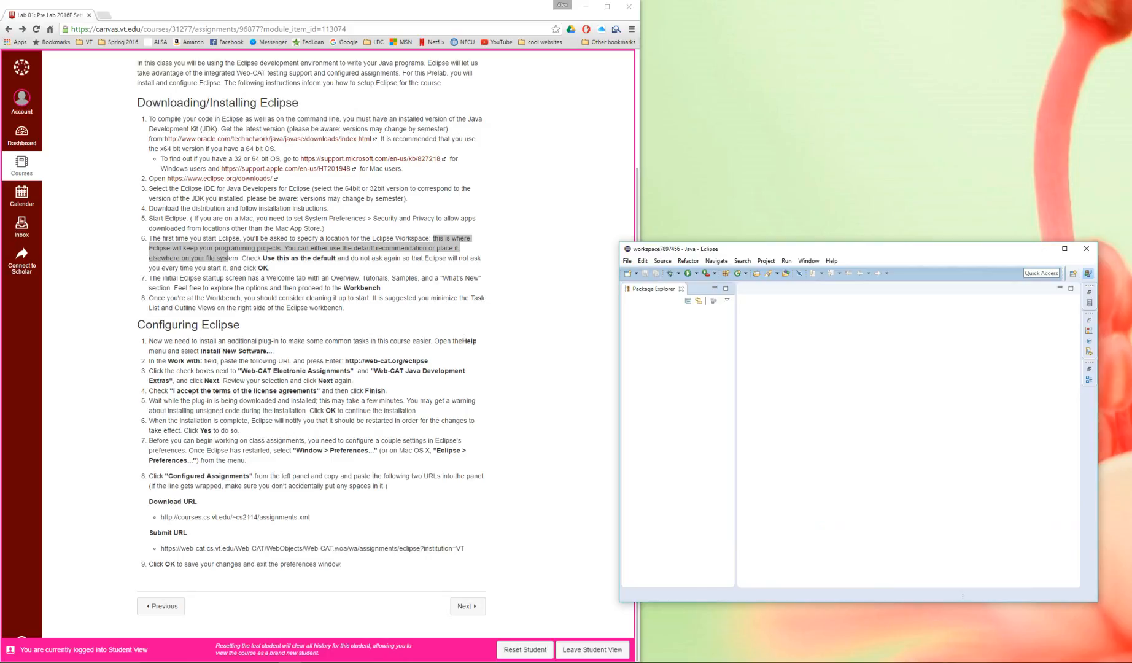
Step: Restore the Outline view and look through the list of views that can be shown
click(1090, 369)
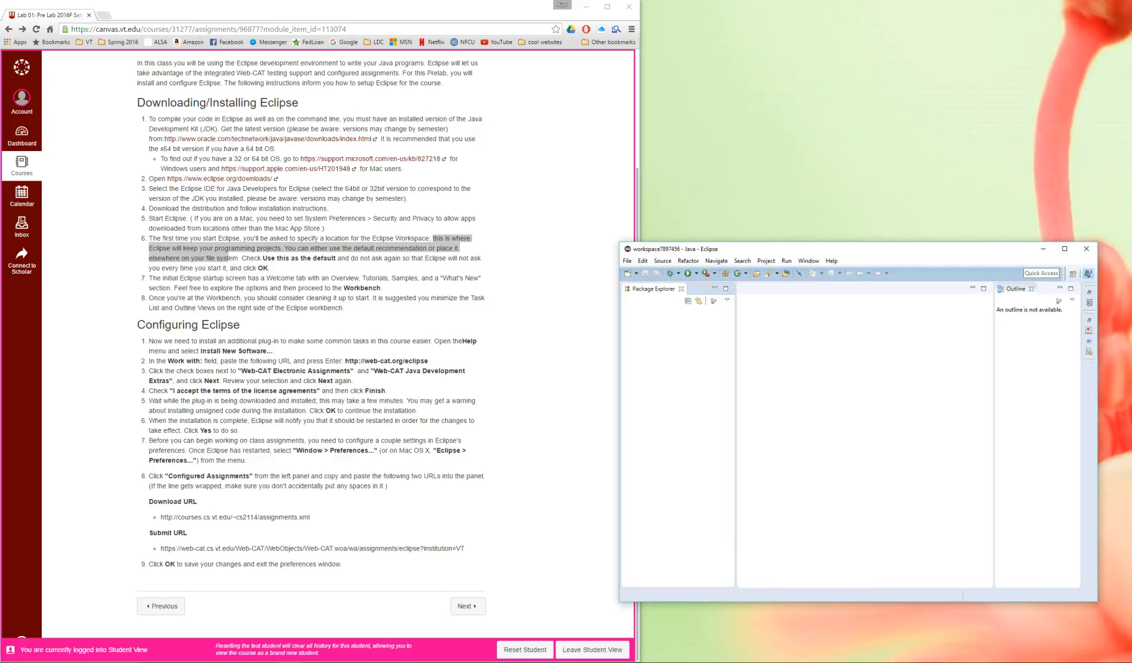
click(809, 261)
mouse_move(829, 306)
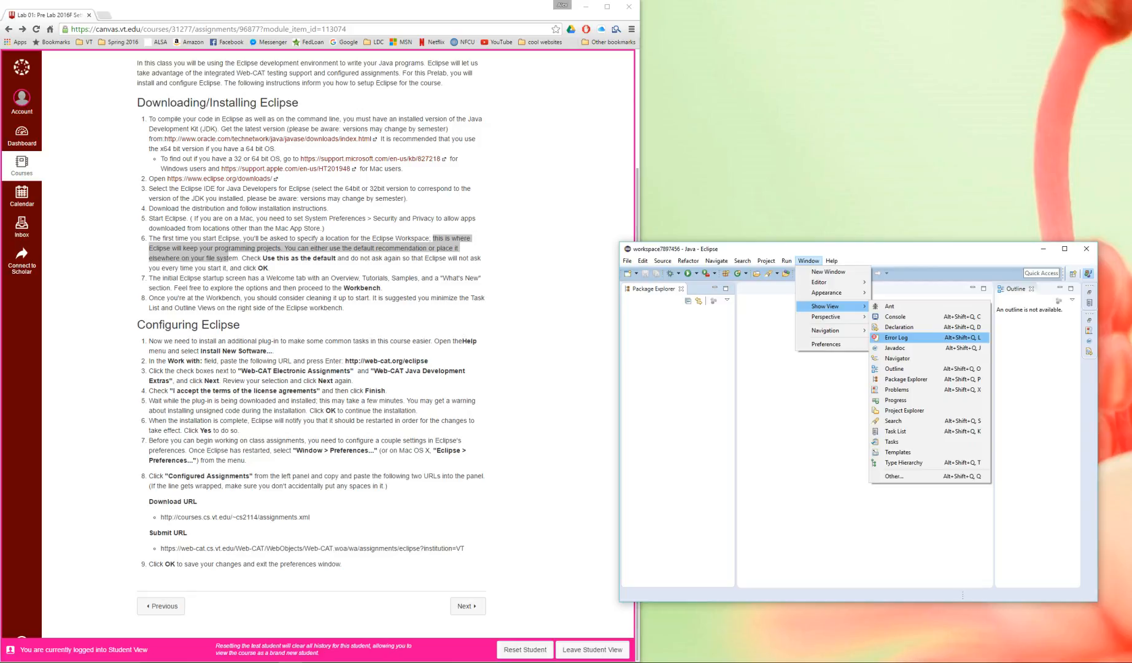
click(826, 383)
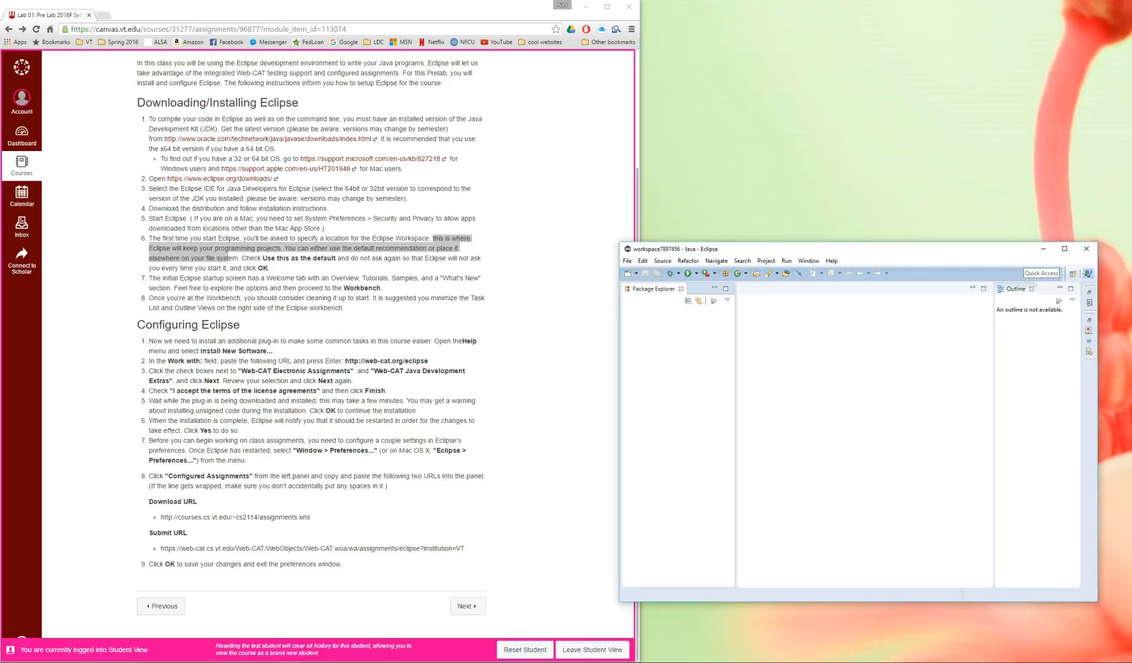
click(831, 261)
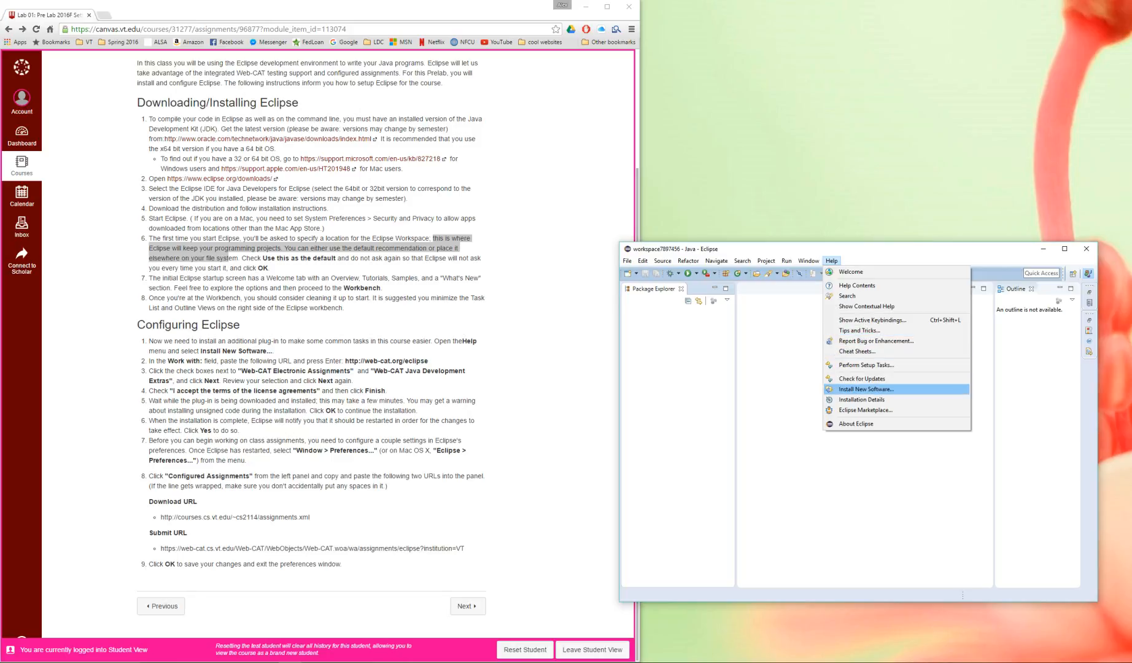
key(Return)
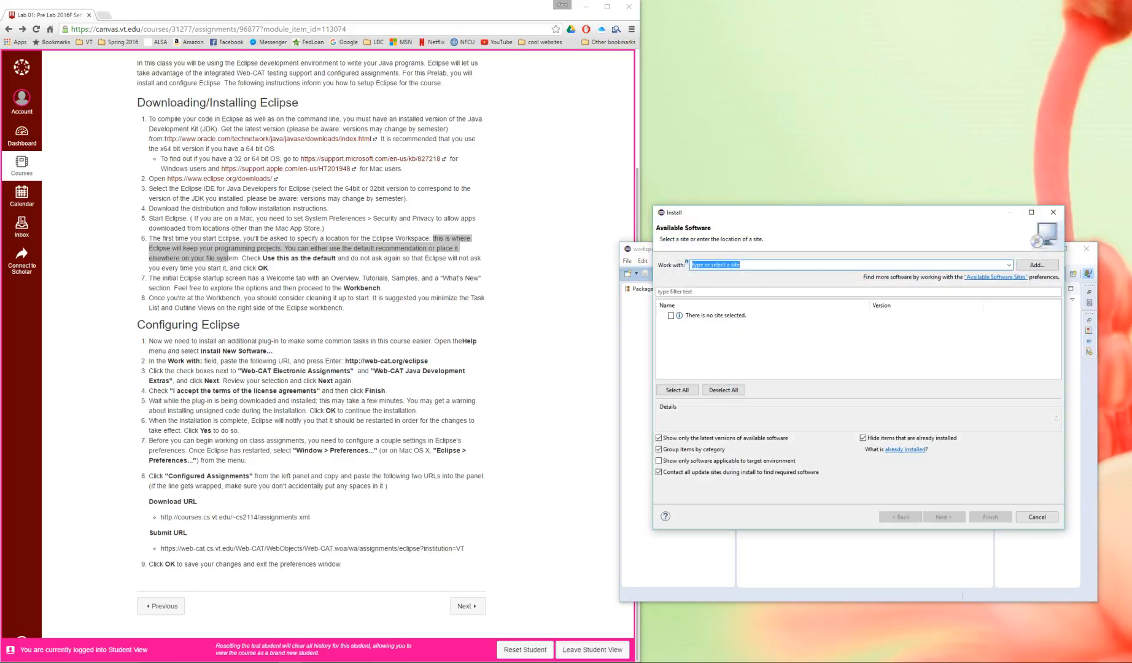
drag(149, 361, 311, 518)
click(344, 518)
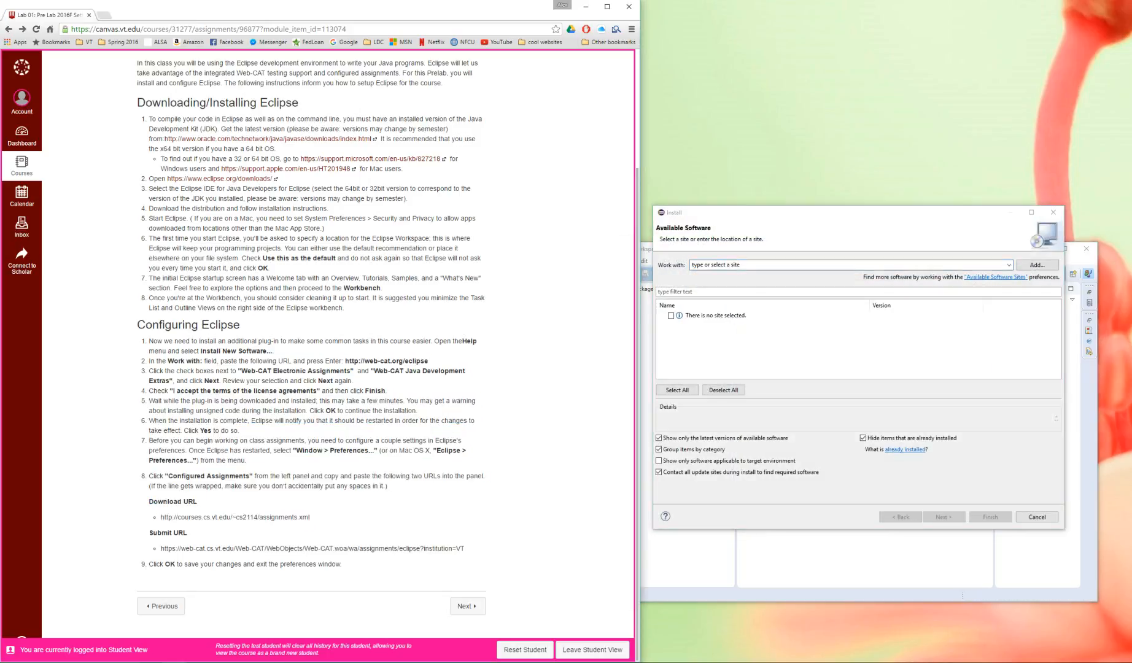
drag(345, 361, 429, 361)
key(ctrl+c)
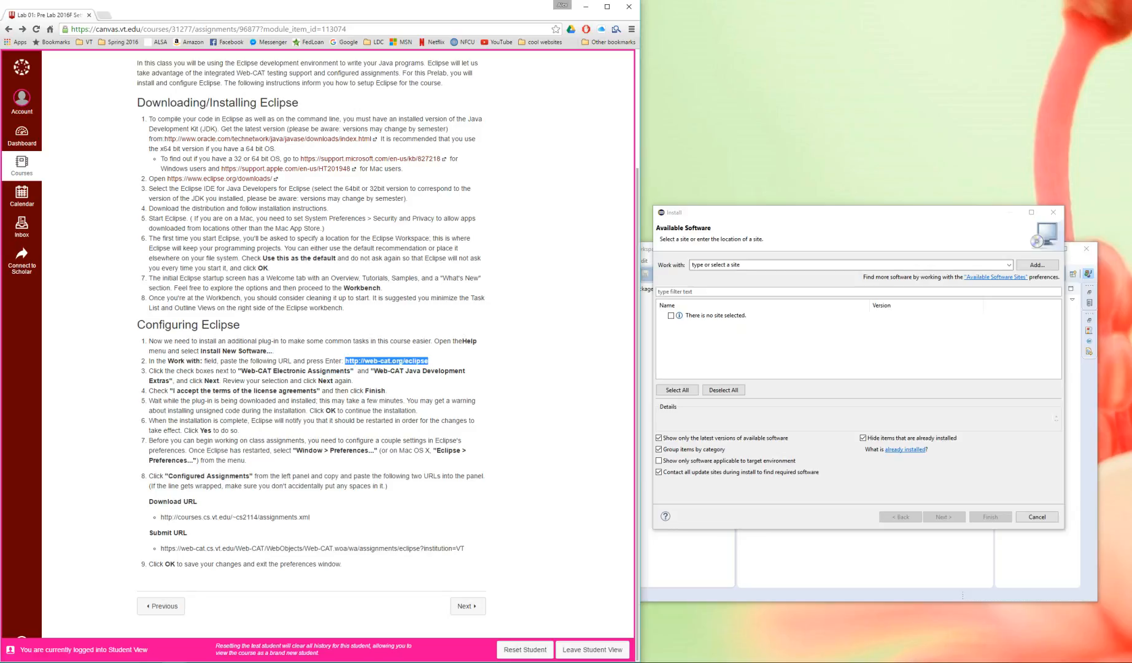
click(688, 262)
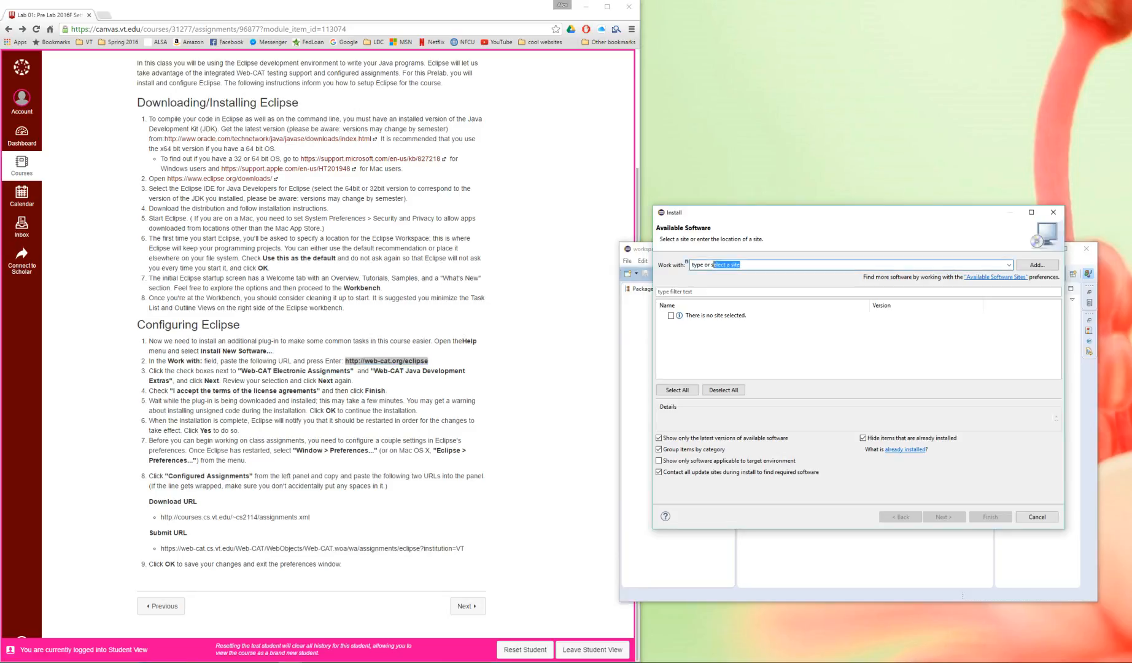
key(ctrl+v)
key(Return)
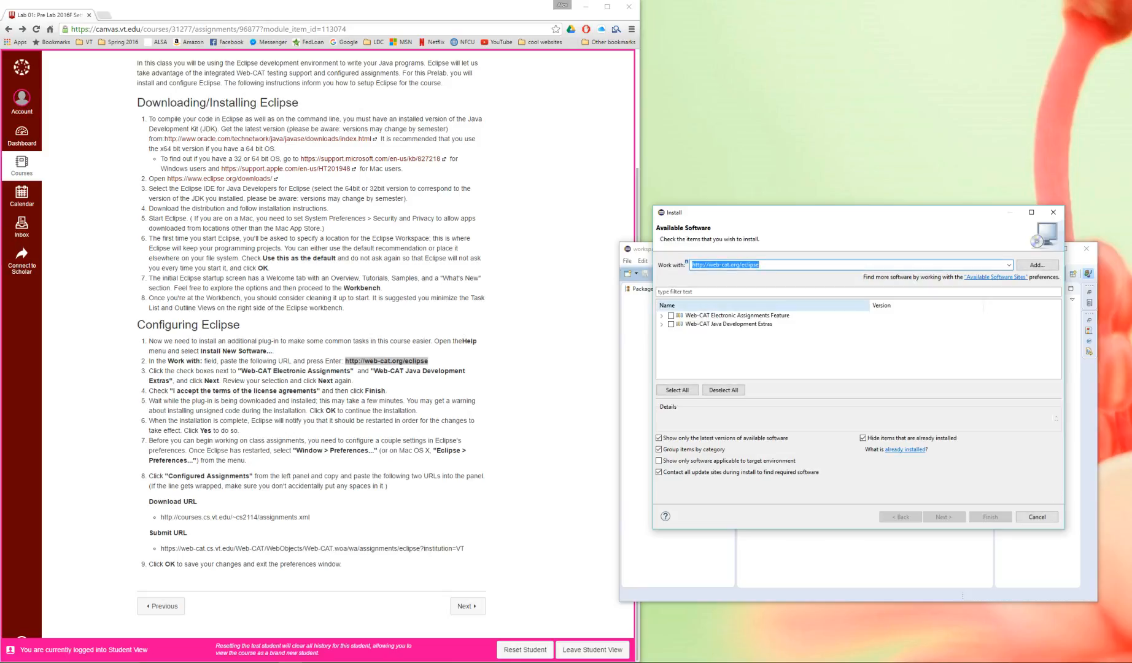
Step: Choose Web-CAT Electronic Assignments Feature and Web-CAT Java Development Extras for installation and proceed through the install details to the licenses
click(672, 316)
click(672, 324)
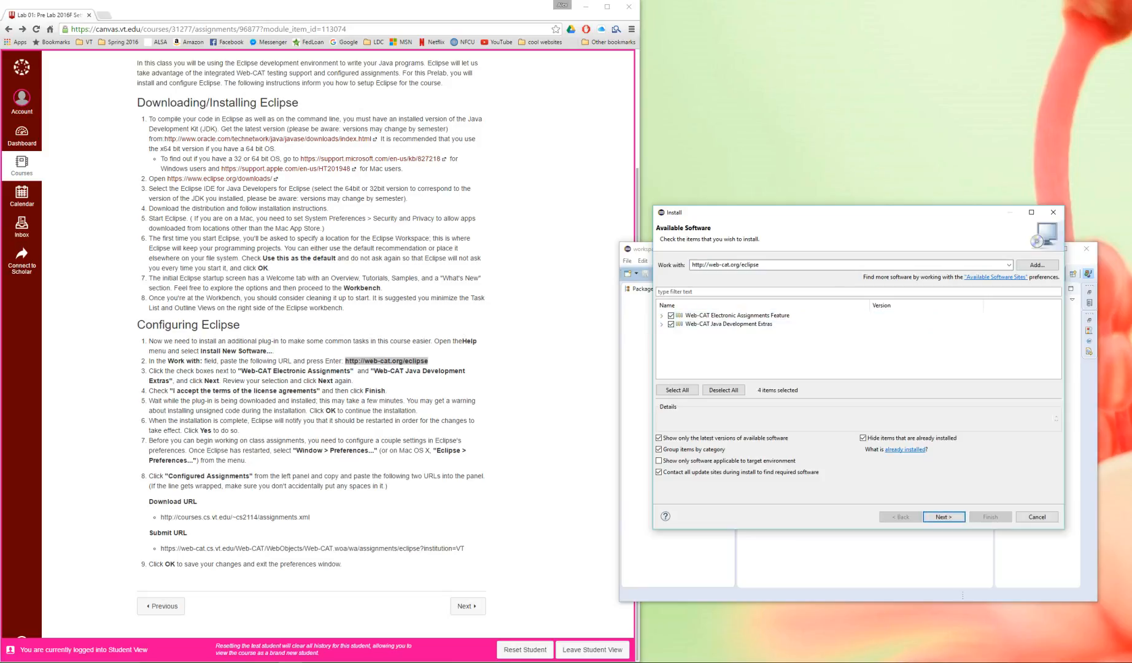
click(944, 517)
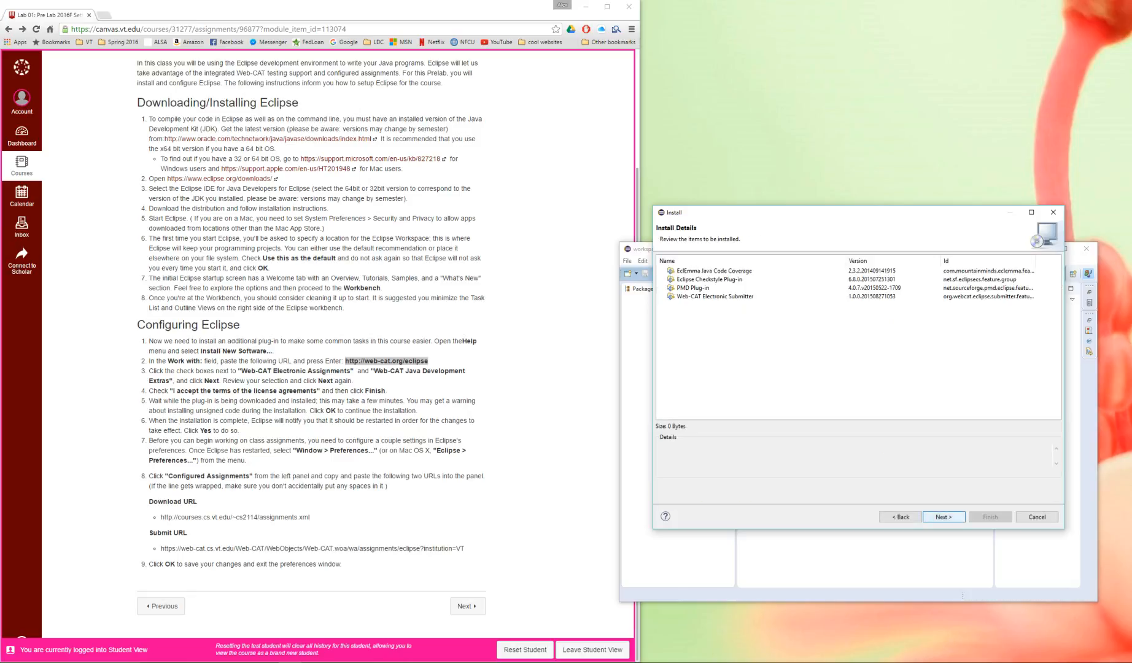
key(Return)
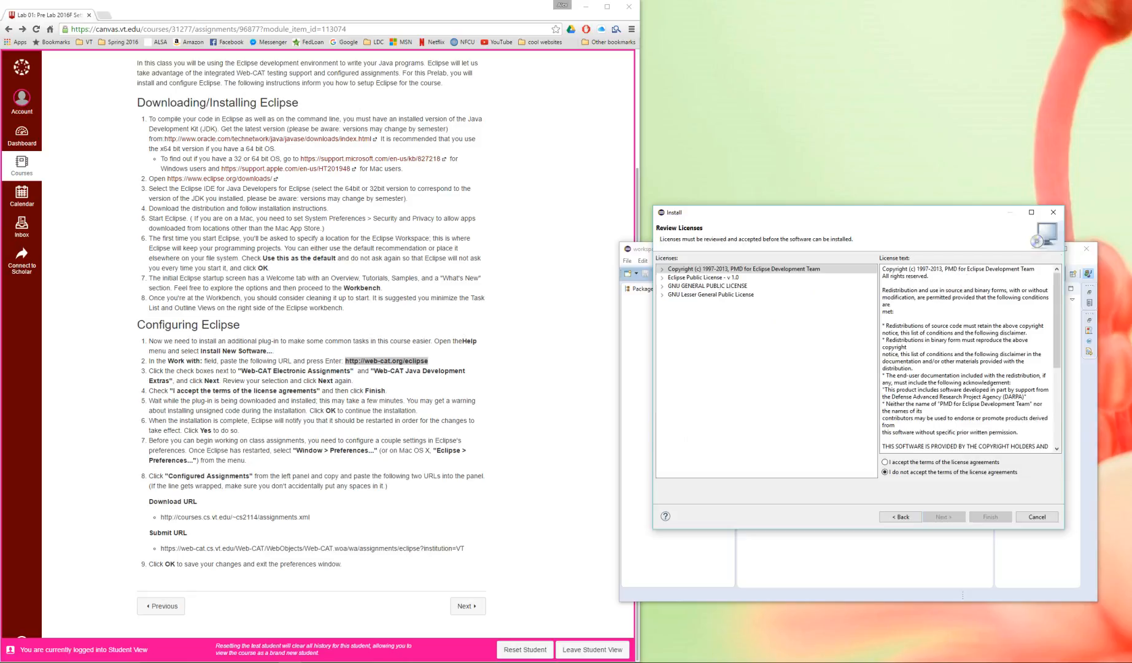
Step: Accept the license agreements, install the plug-ins despite their unsigned content, and restart Eclipse
click(885, 463)
key(Return)
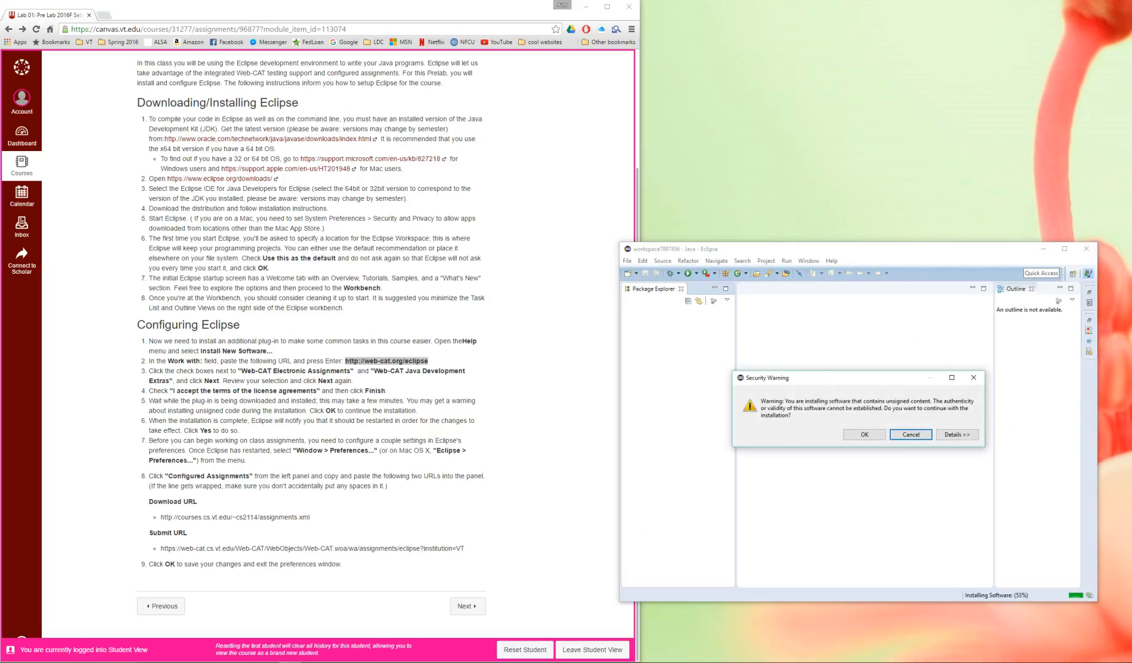
key(shift+Tab)
key(Return)
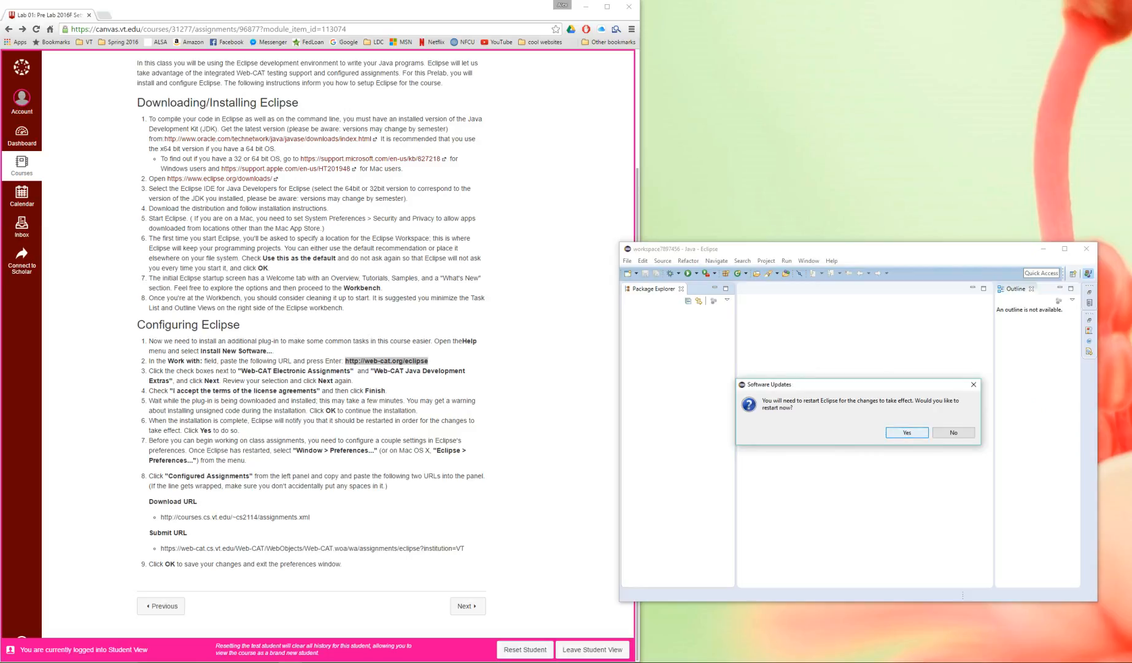
key(Return)
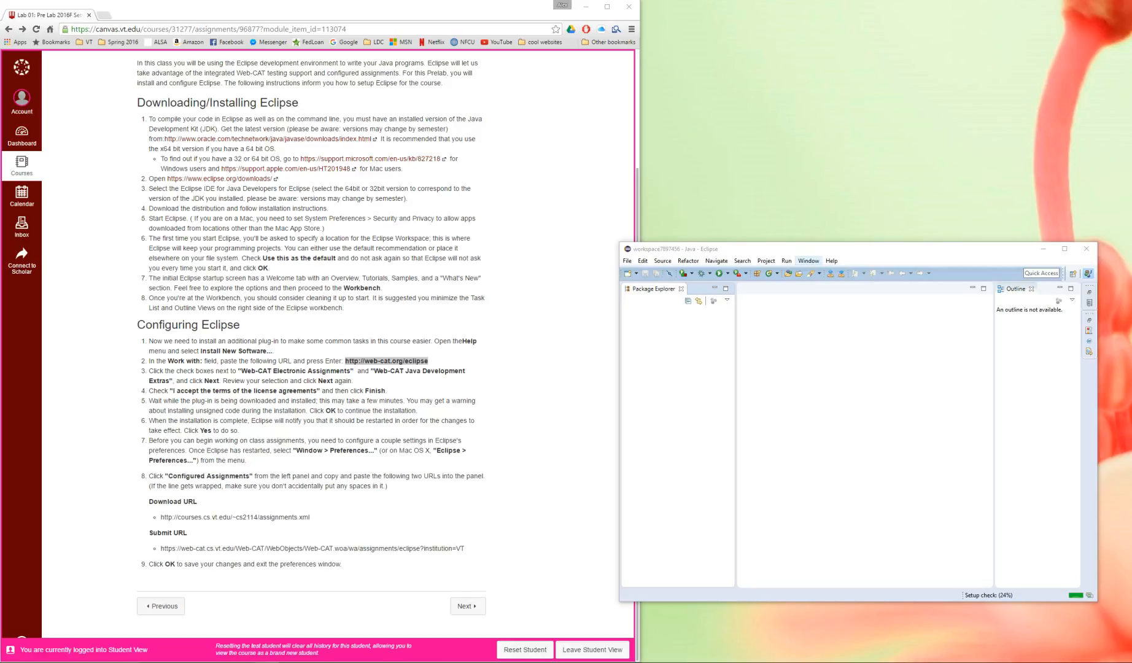
click(808, 260)
click(826, 344)
click(758, 317)
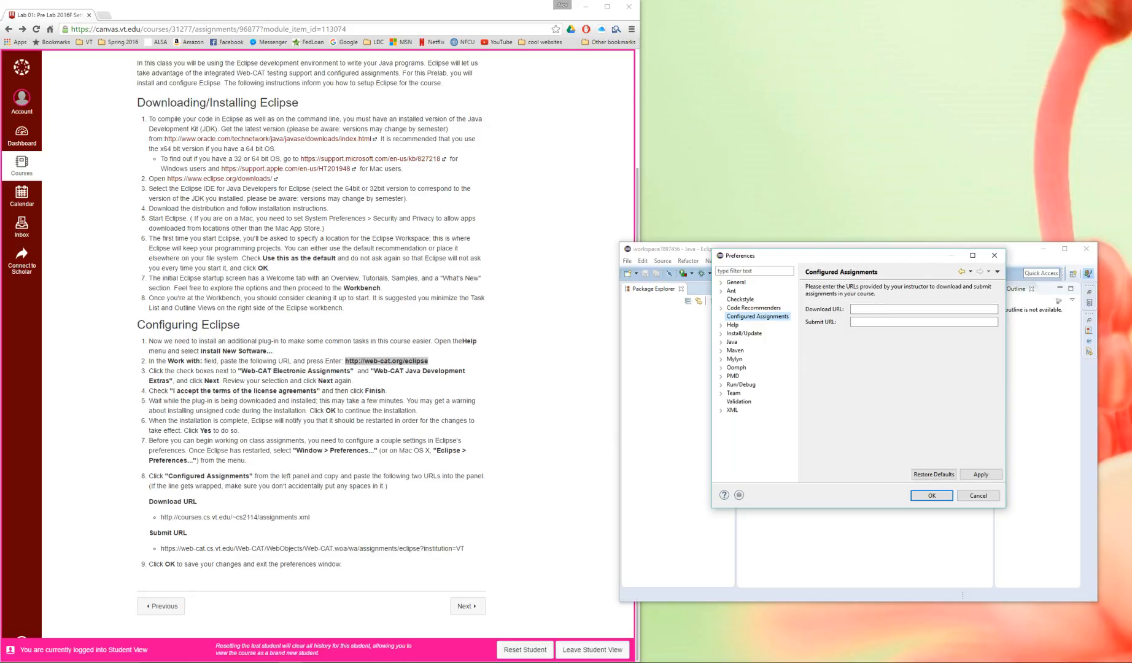
drag(160, 517, 309, 517)
key(ctrl+c)
key(alt+Tab)
key(ctrl+v)
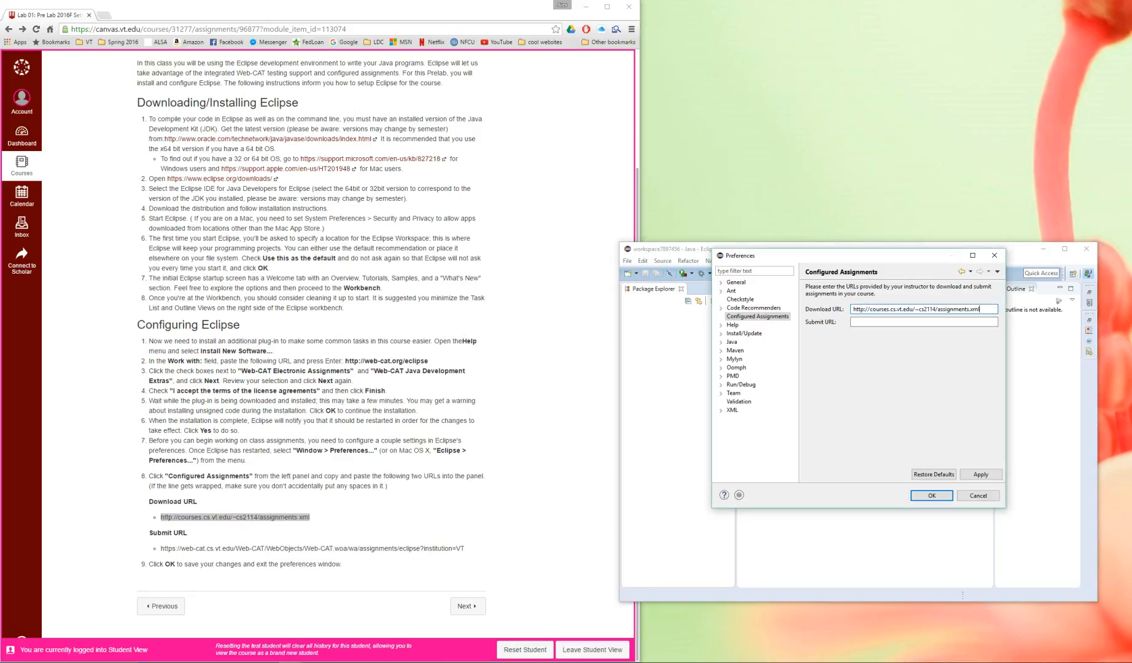
drag(160, 548, 465, 549)
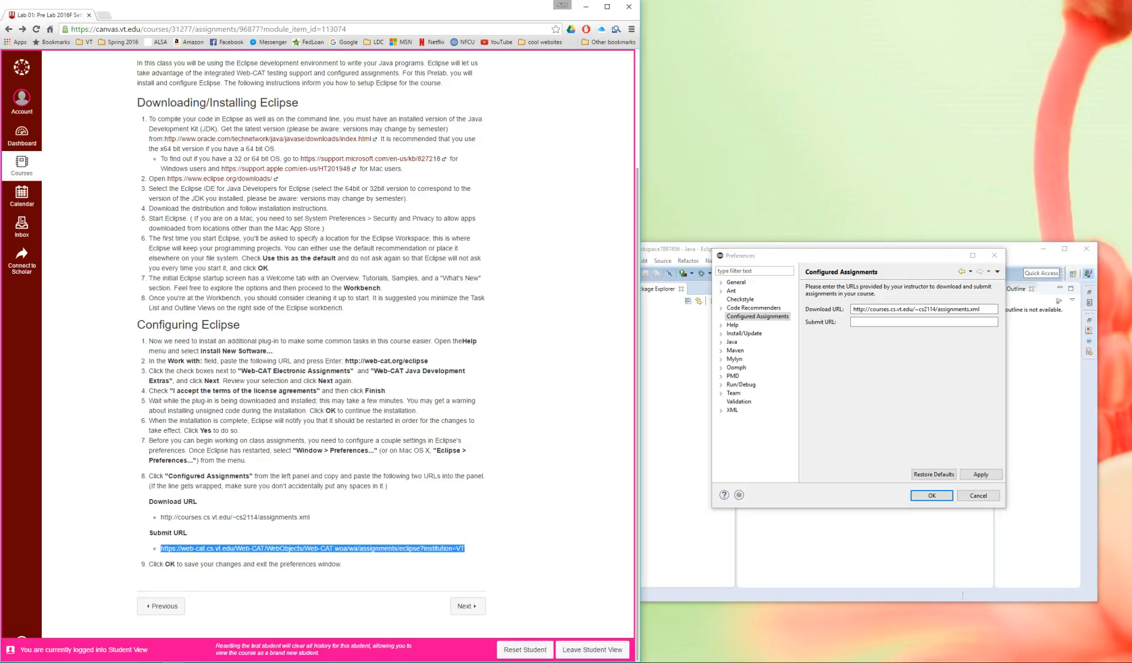
click(924, 322)
key(ctrl+v)
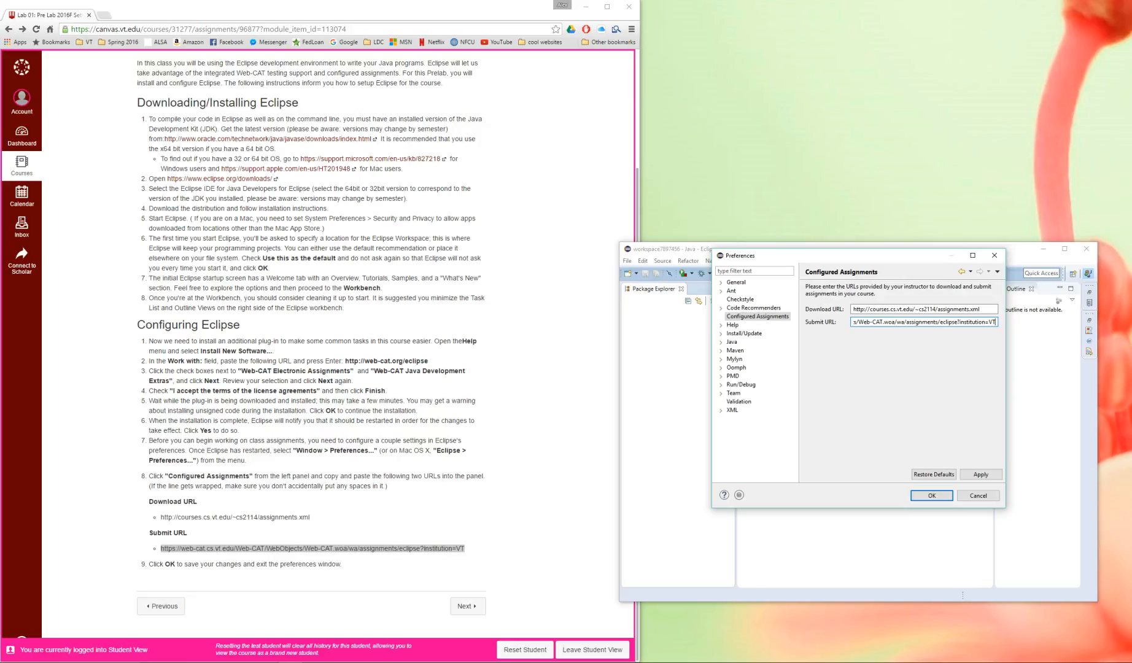
key(Return)
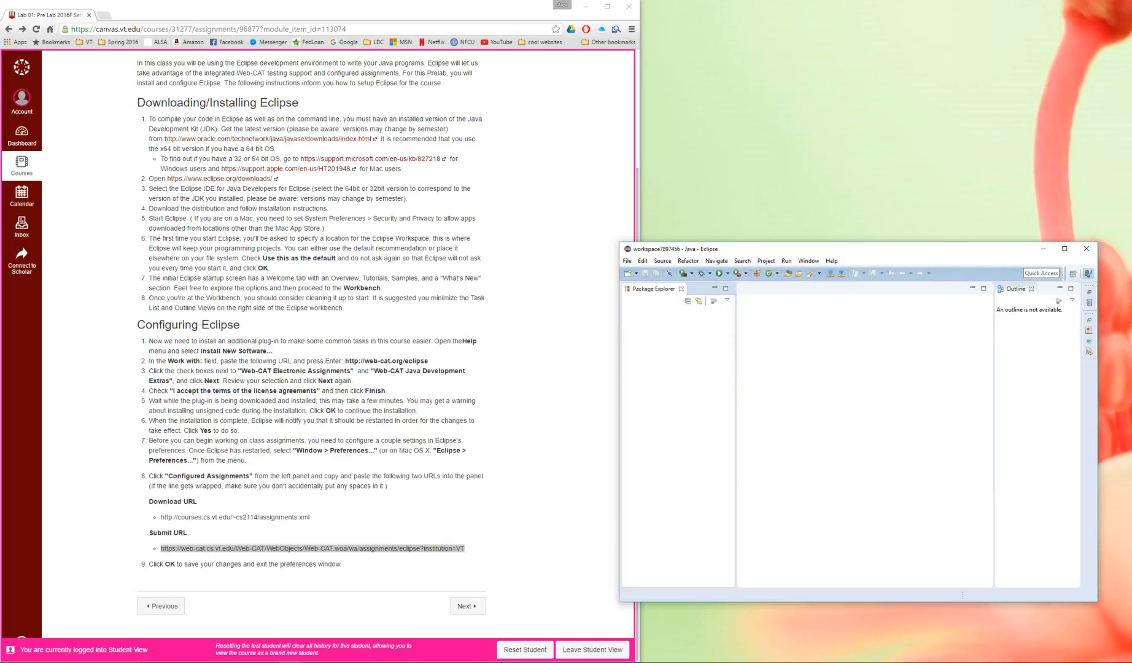
Step: Download the whole Support group of CS 2114 projects as configured assignments into the workspace
click(842, 274)
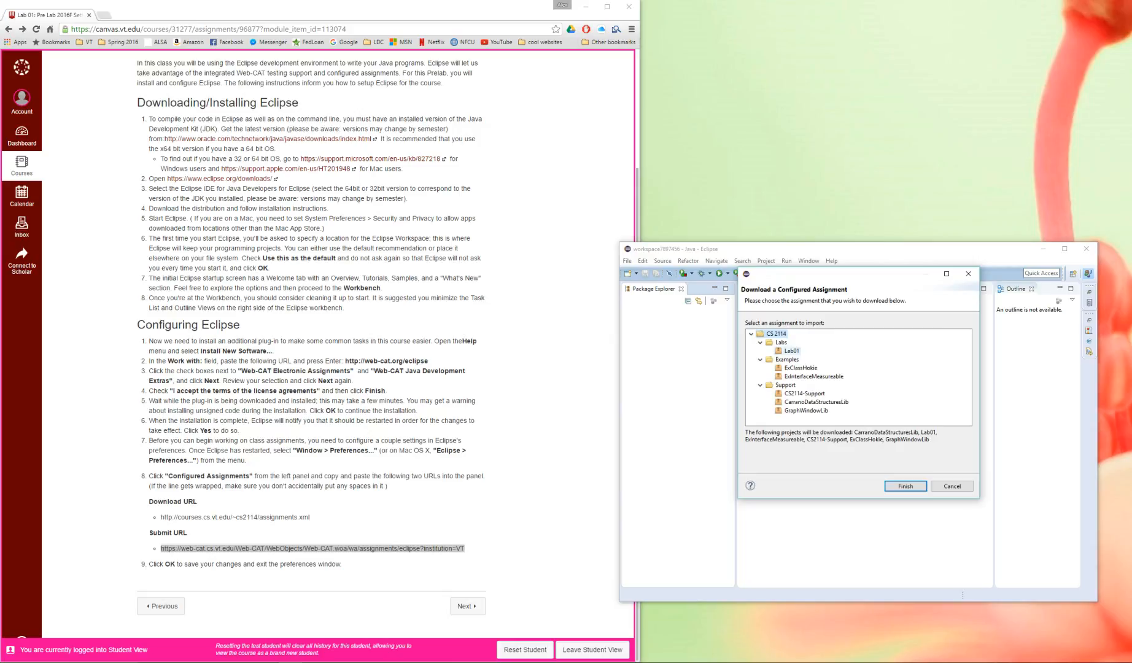
click(786, 385)
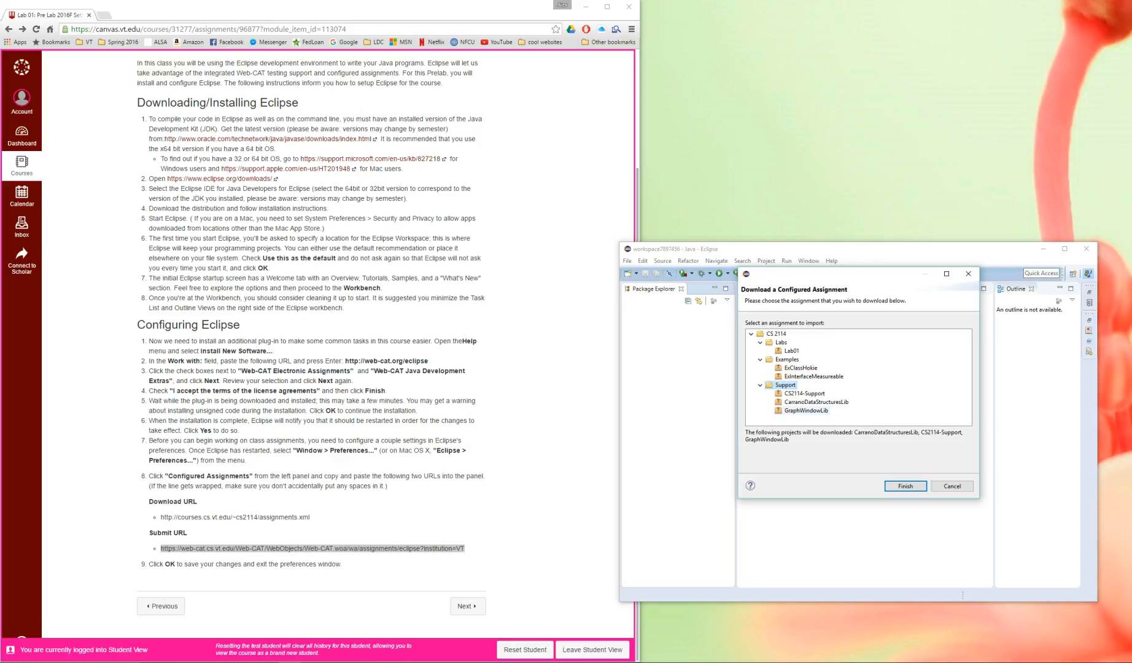
click(906, 486)
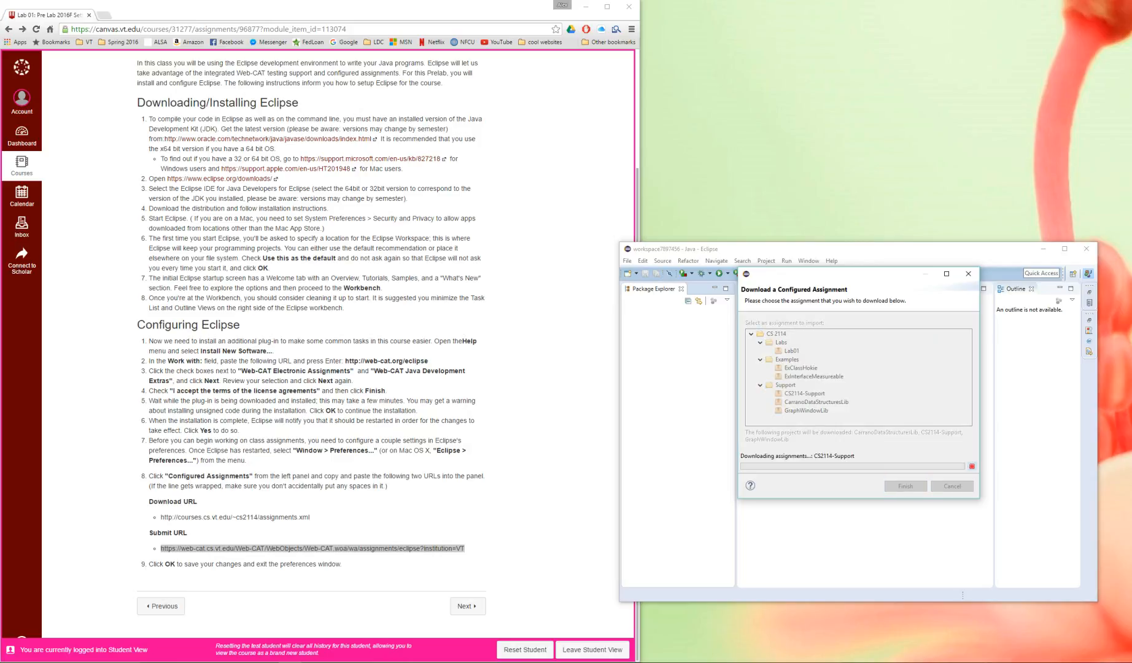